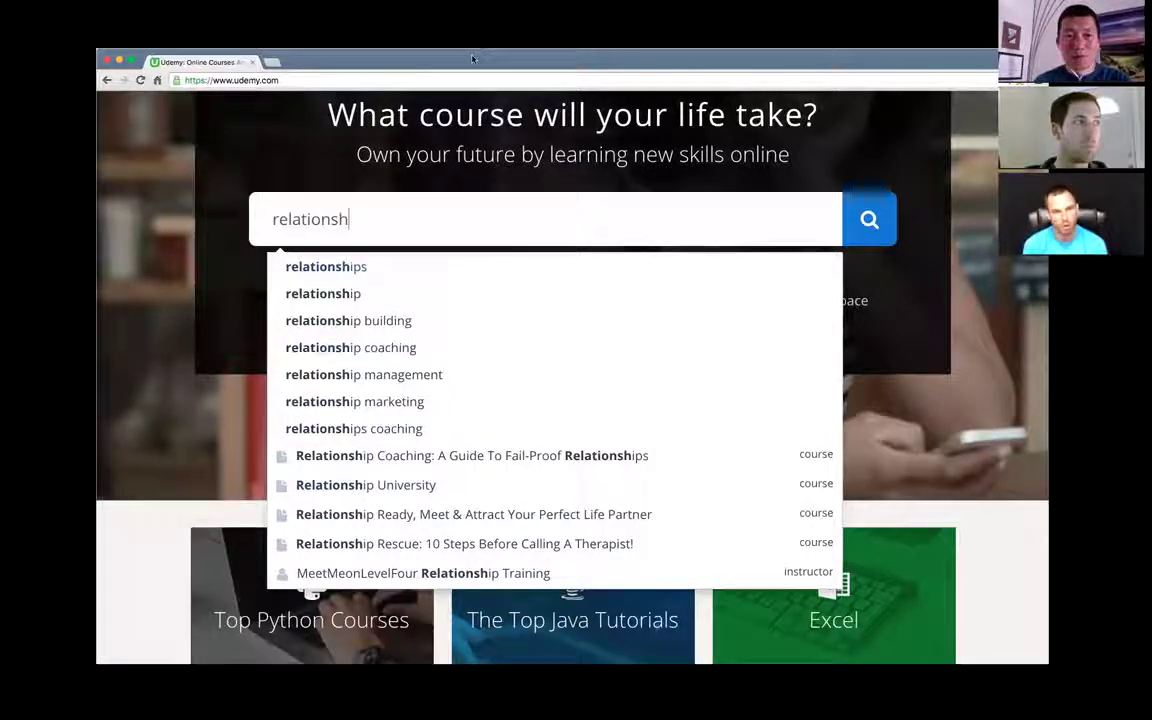
Step: List the search suggestions relationships, relationship and relationship building in cells A1 to A3 of the blank spreadsheet
left_click_drag(471, 57, 490, 57)
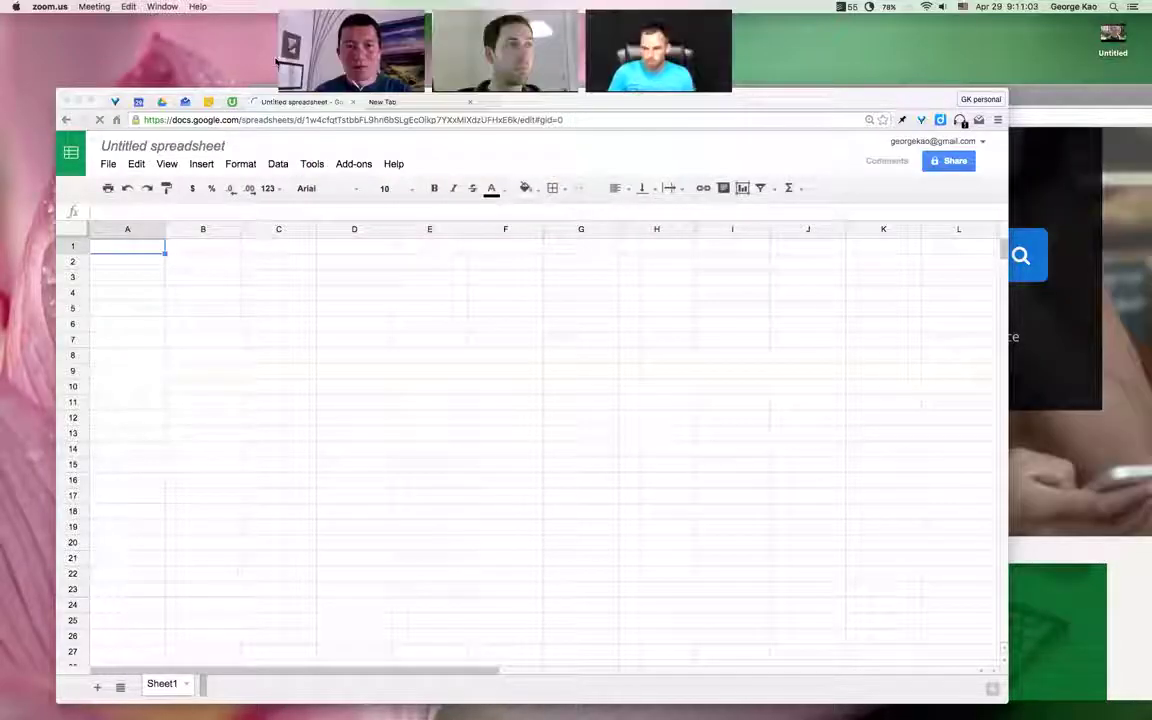
left_click(113, 250)
type("relationships")
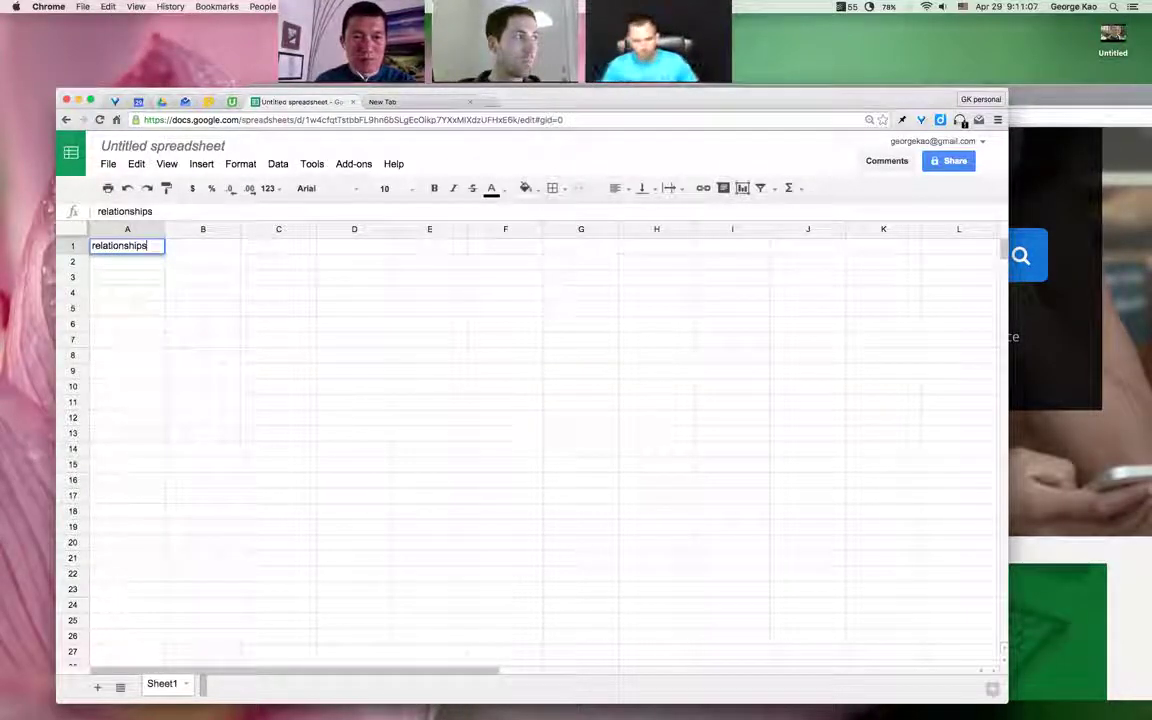
key("Return")
type("relation")
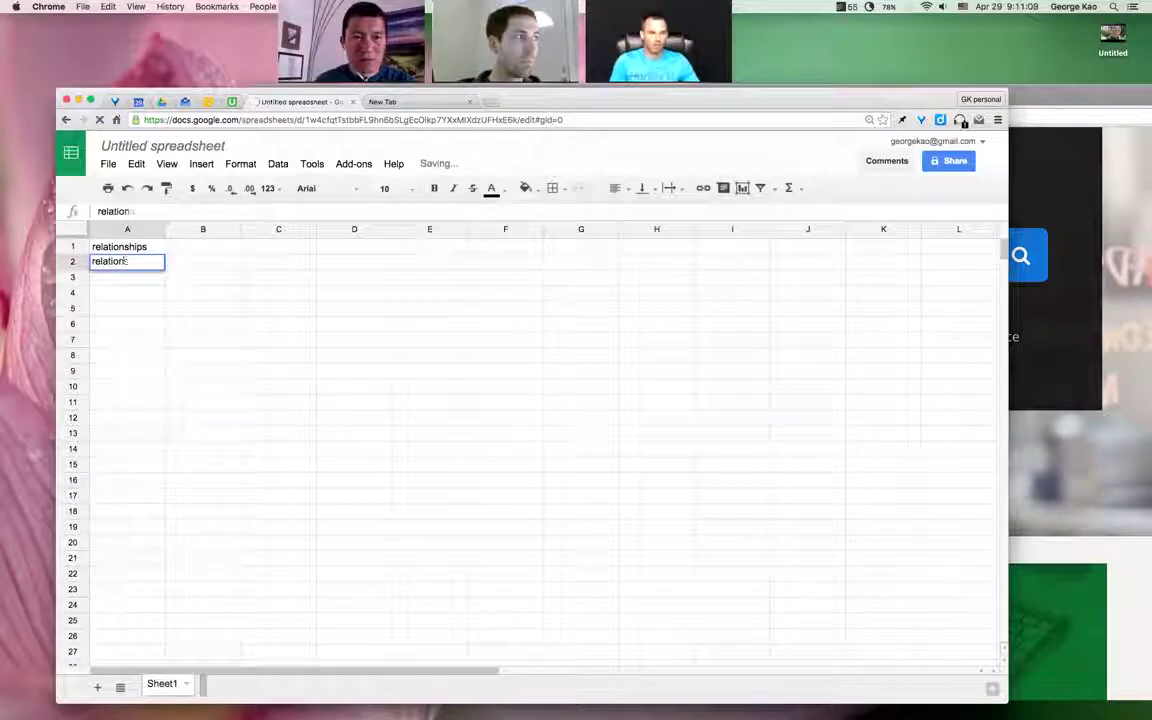
key("Return")
type("relationship building")
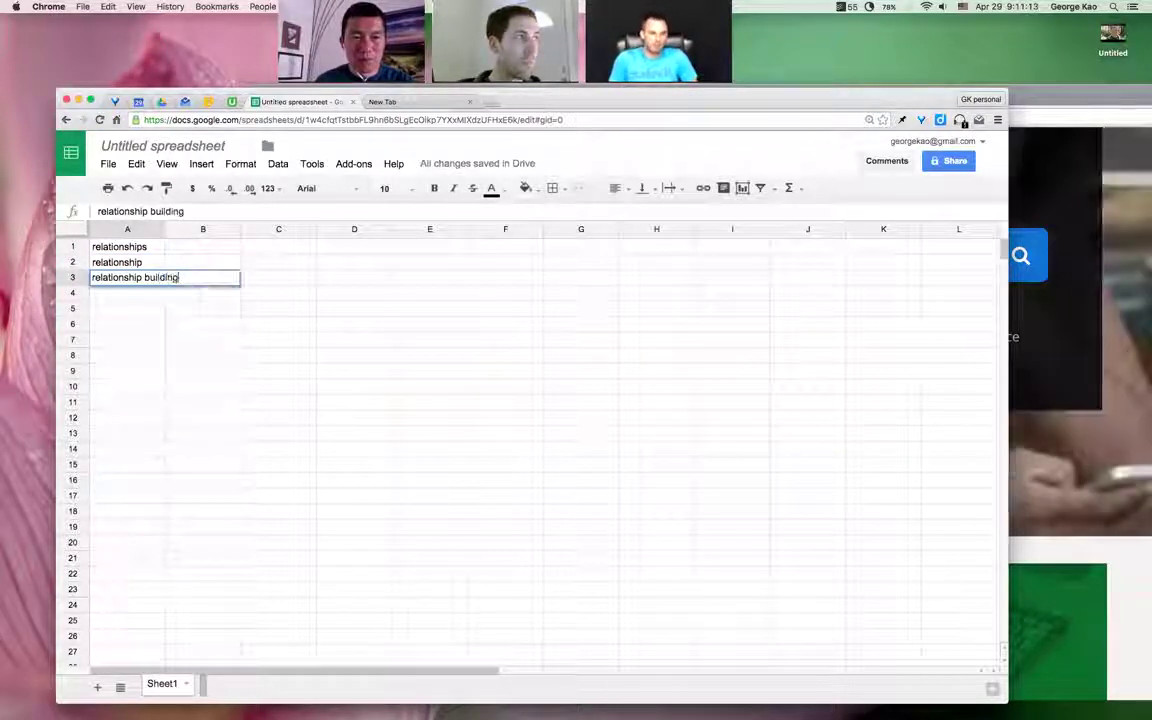
key("Return")
Step: Bring the Udemy window beside the spreadsheet to check the remaining relationship search suggestions
left_click(1012, 96)
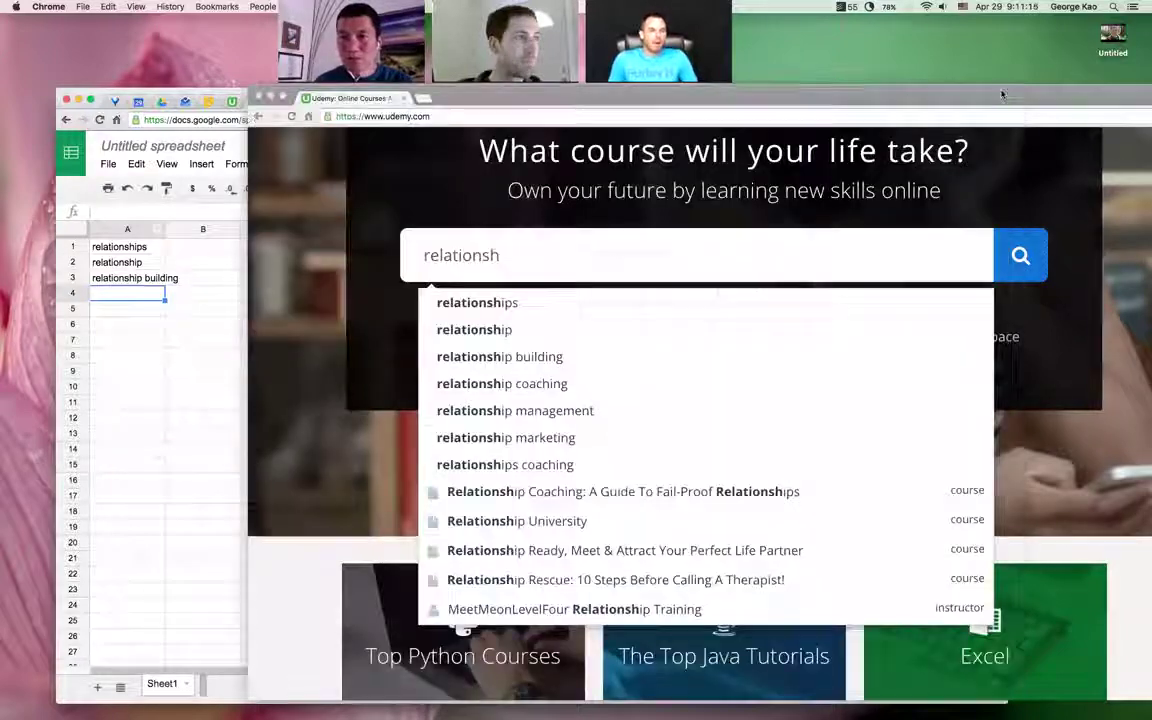
left_click_drag(997, 93, 969, 88)
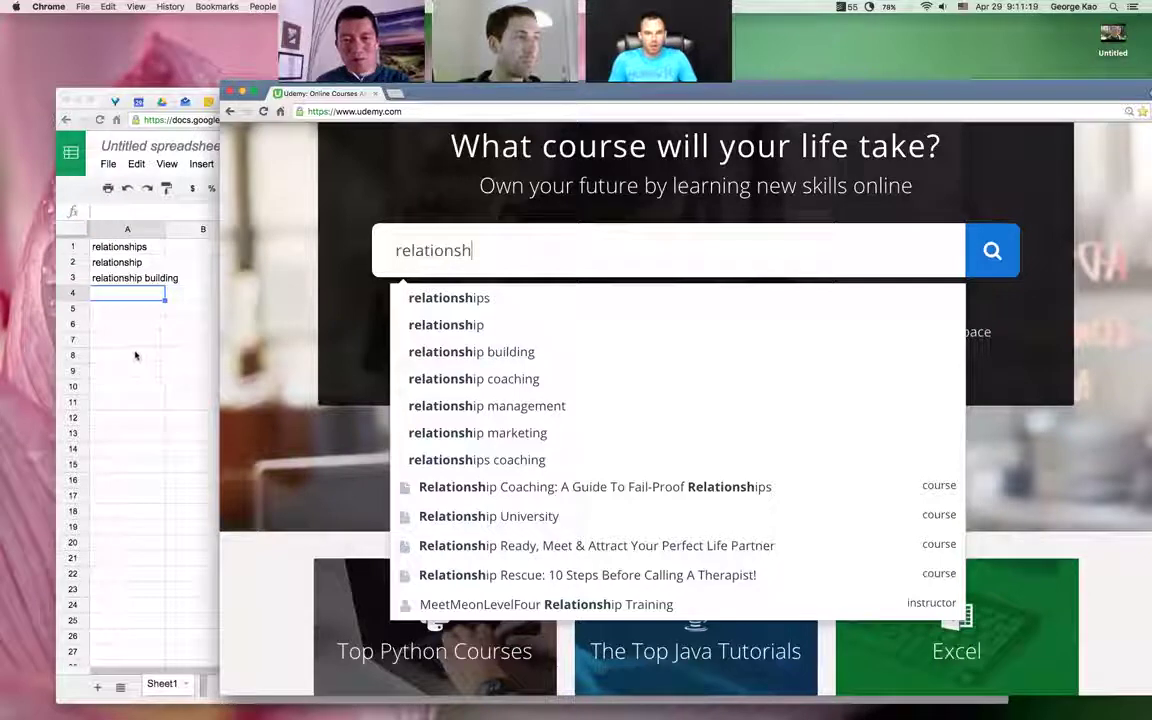
left_click(129, 299)
type("re")
key("Escape")
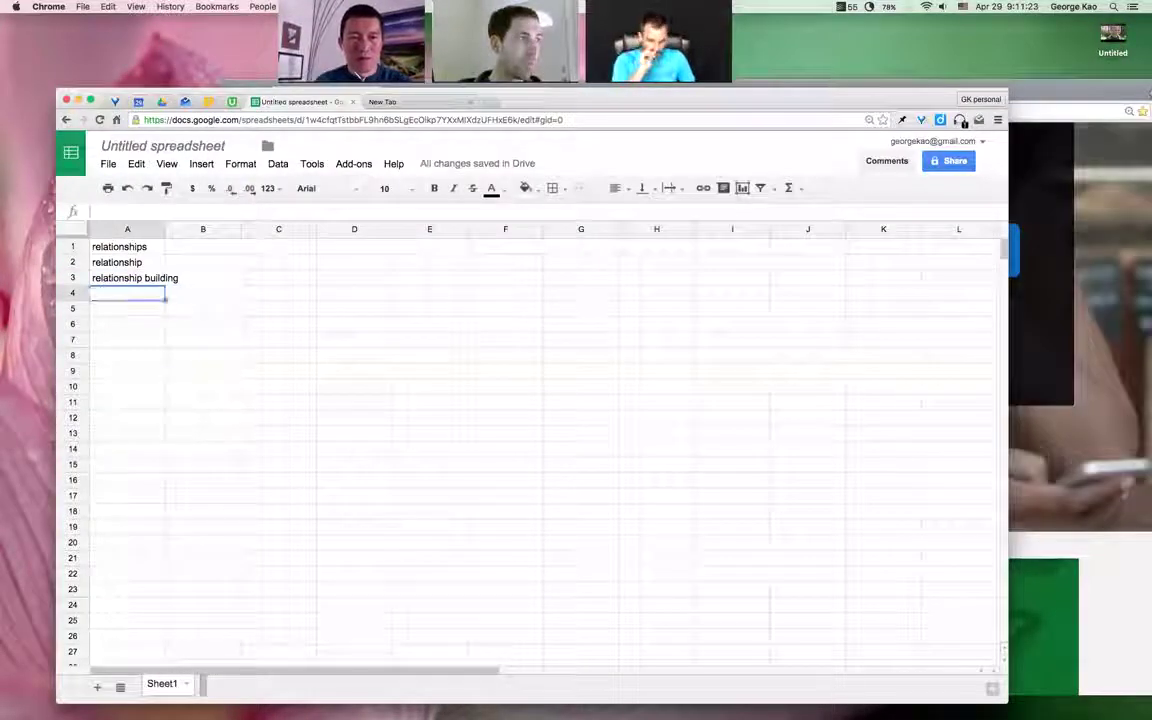
Step: Copy the first two keywords, relationships and relationship, into cells A4 and A5
key("Up")
key("Up")
key("Up")
key("shift+Down")
key("shift+Down")
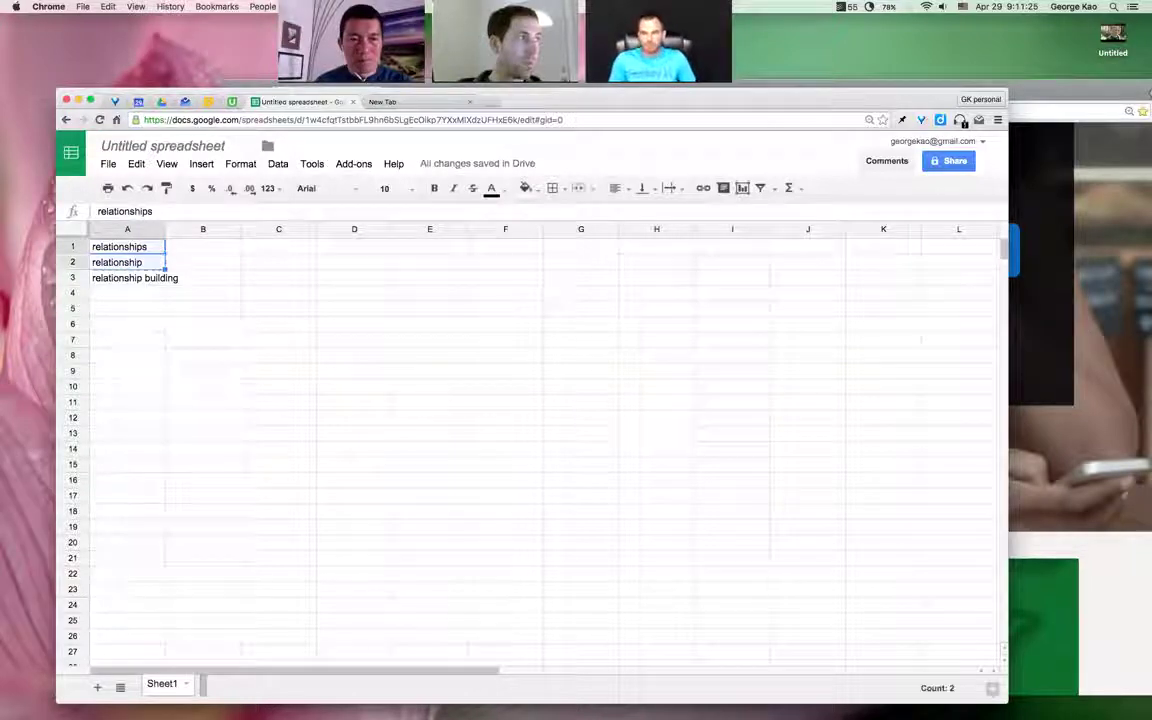
key("ctrl+c")
key("Down")
key("Down")
key("Down")
type("relationships")
key("Return")
type("relationship")
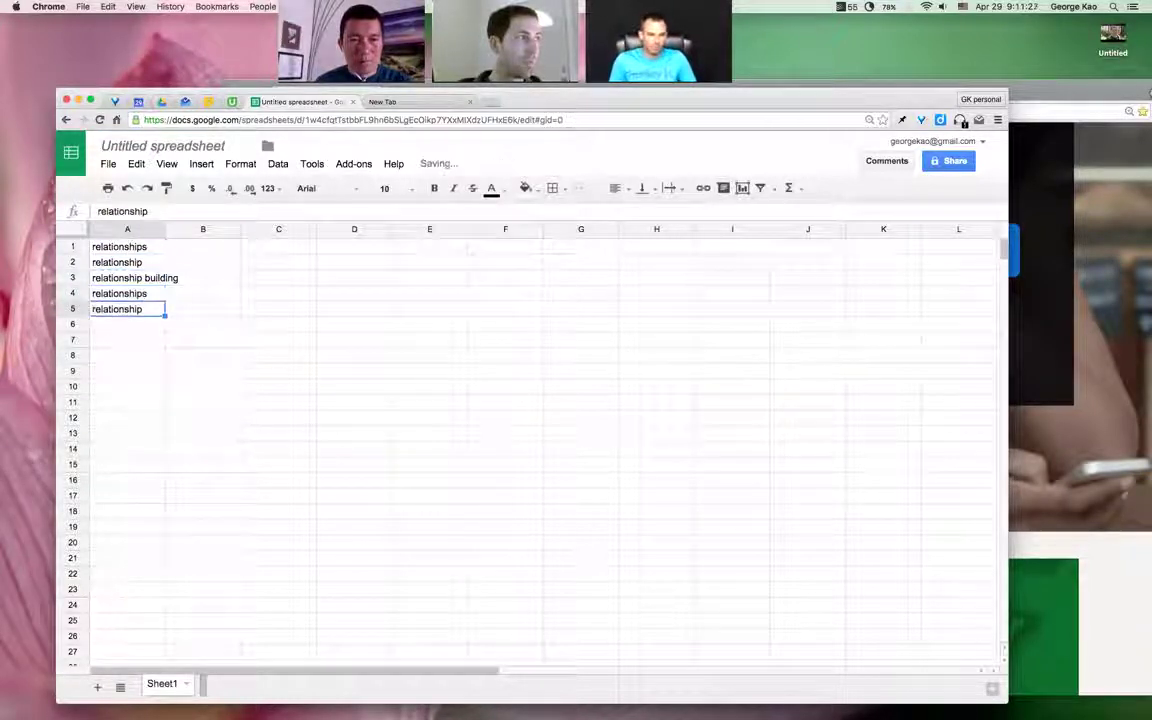
Step: Swap the order of rows 4 and 5 and complete their keywords as relationship coaching and relationships coaching
left_click(72, 313)
left_click_drag(72, 313, 71, 293)
left_click_drag(146, 293, 147, 293)
type("coaching")
key("Return")
key("Return")
type("coachi")
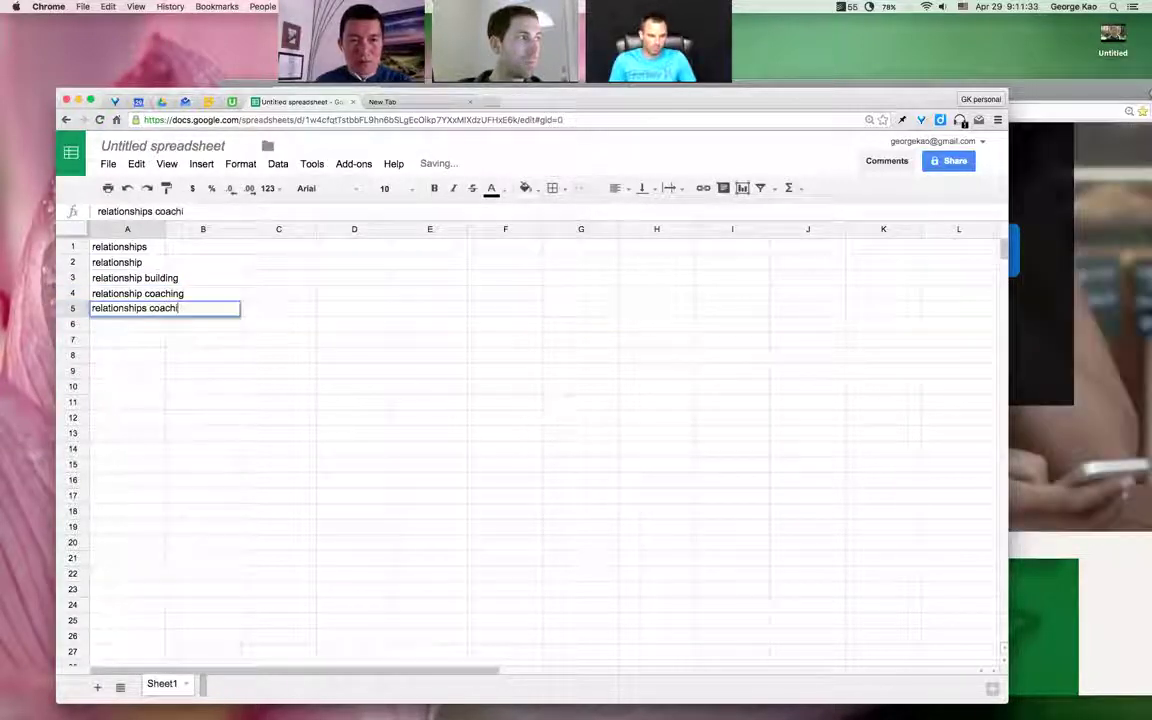
type("ng")
key("Return")
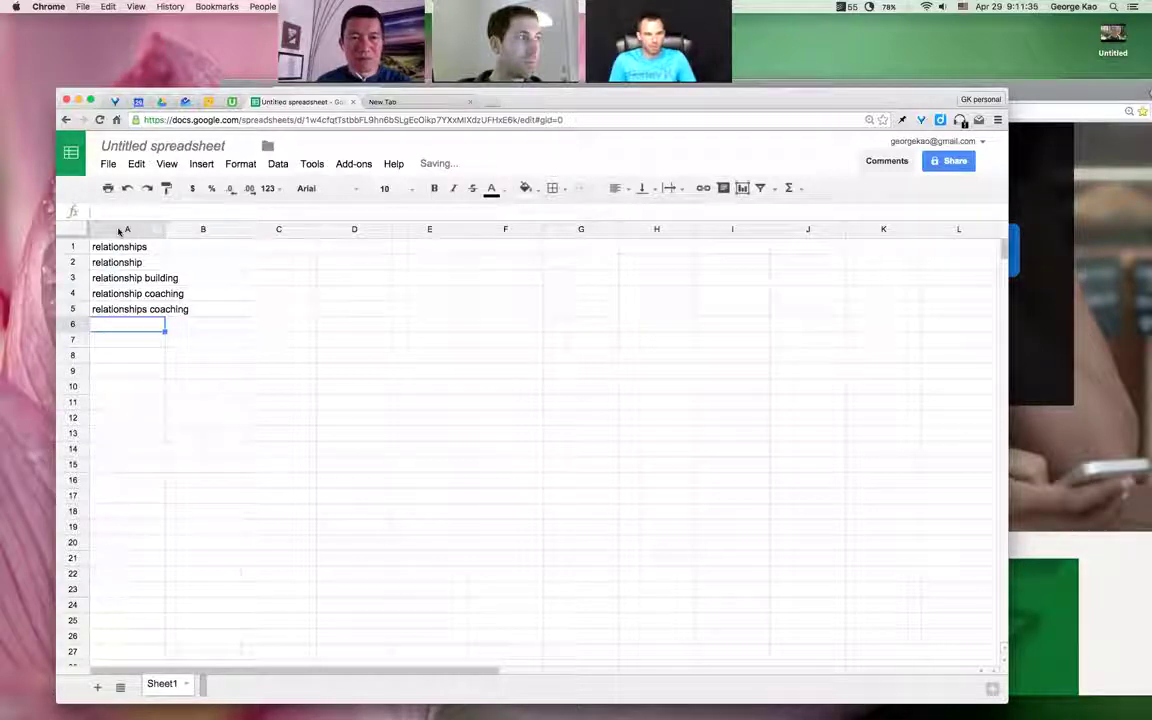
Step: Number the five keywords 1 to 5 in cells B1 to B5
left_click(118, 231)
left_click(206, 250)
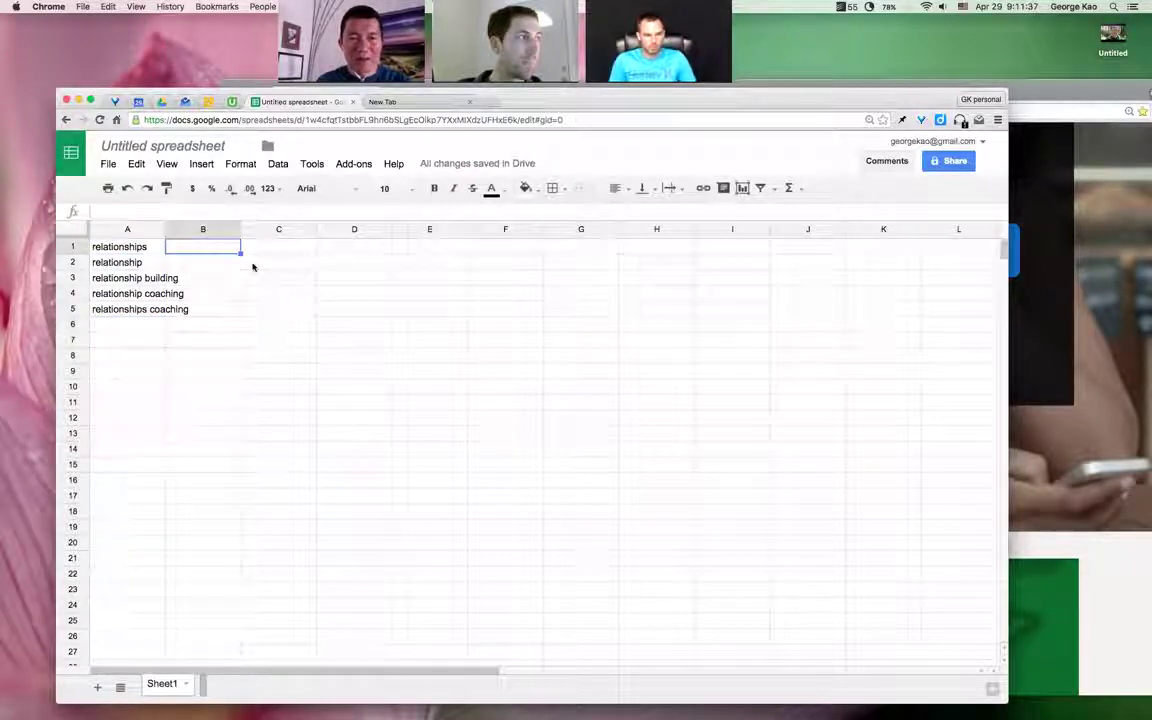
type("1.2")
type("1")
key("Return")
type("2")
key("Return")
type("3")
key("Return")
type("4")
key("Return")
type("5")
key("Return")
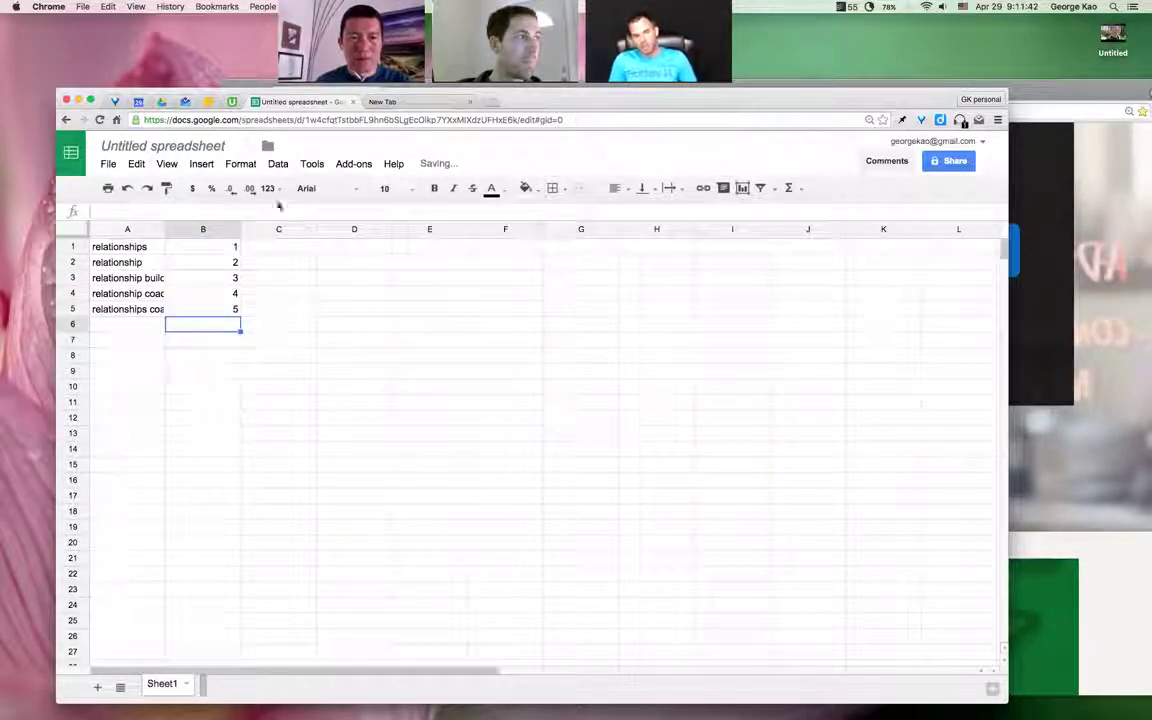
Step: Move the number column in front of the keyword column
left_click(205, 228)
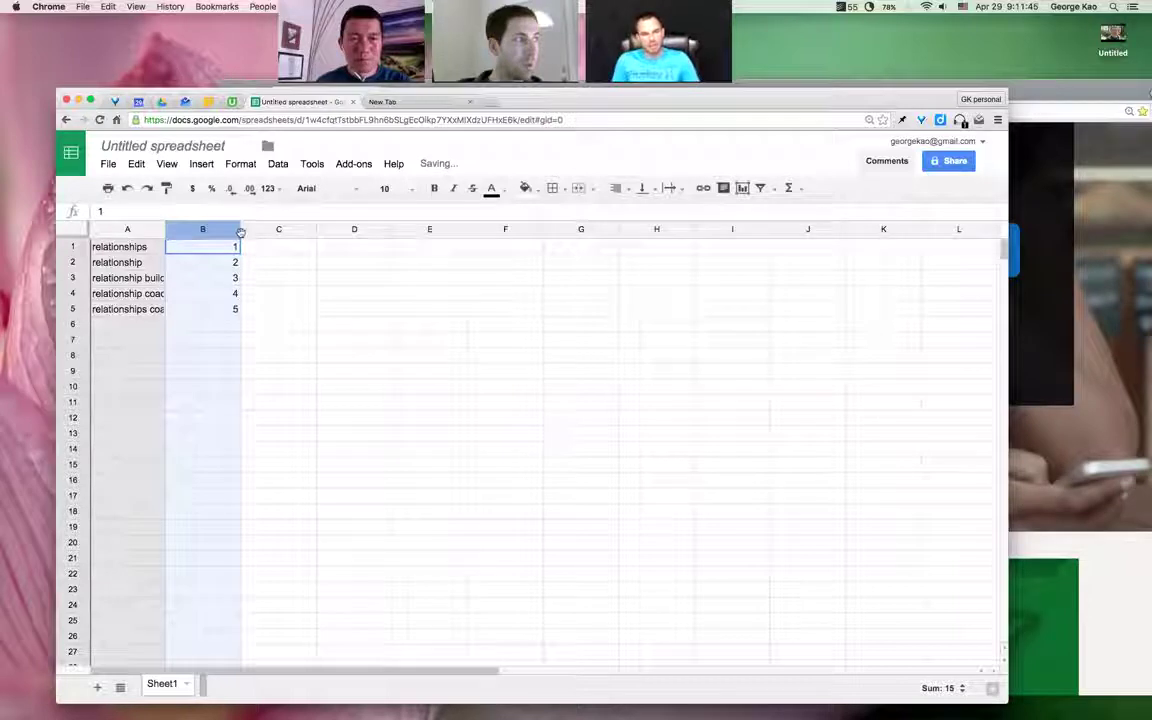
left_click_drag(240, 232, 110, 230)
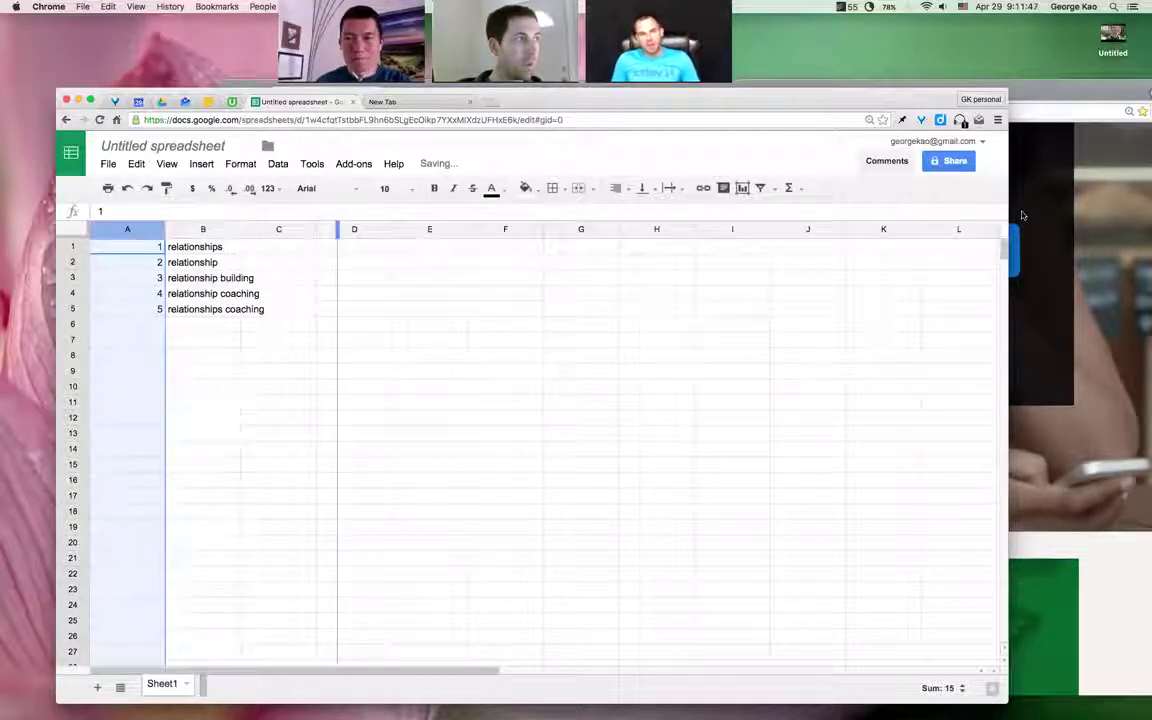
Step: Switch to the Udemy window and complete the search term as relationships to view its suggestions
key("super+grave")
left_click_drag(882, 98, 778, 100)
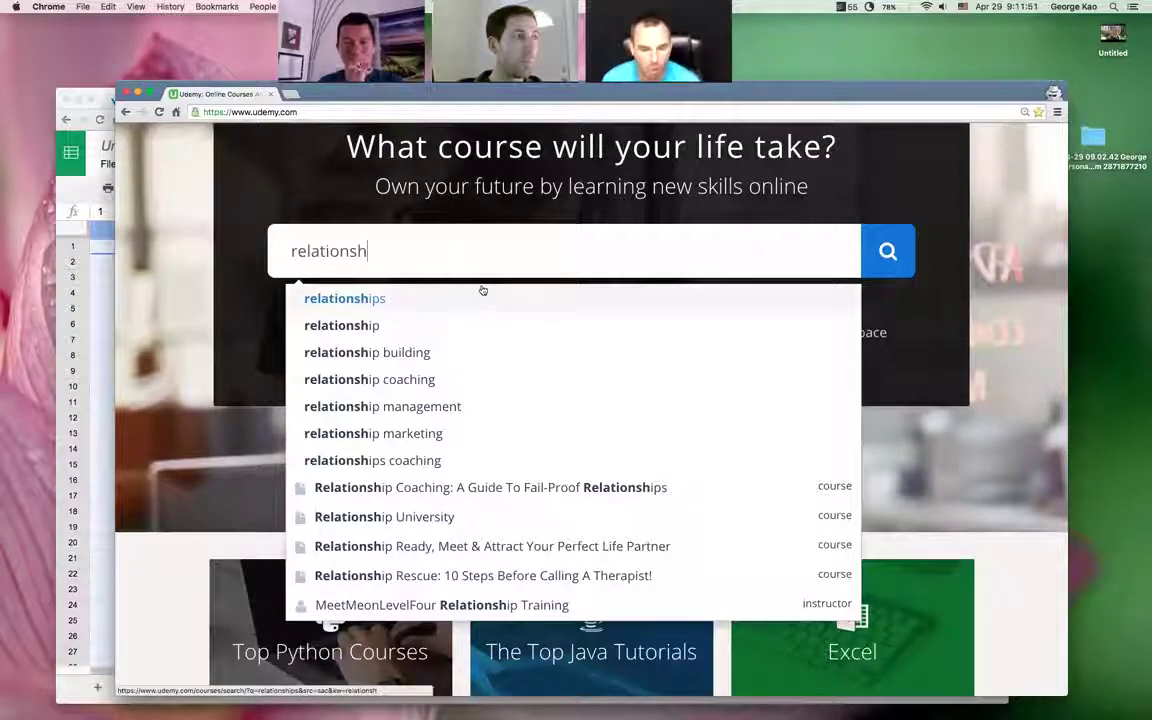
type("p")
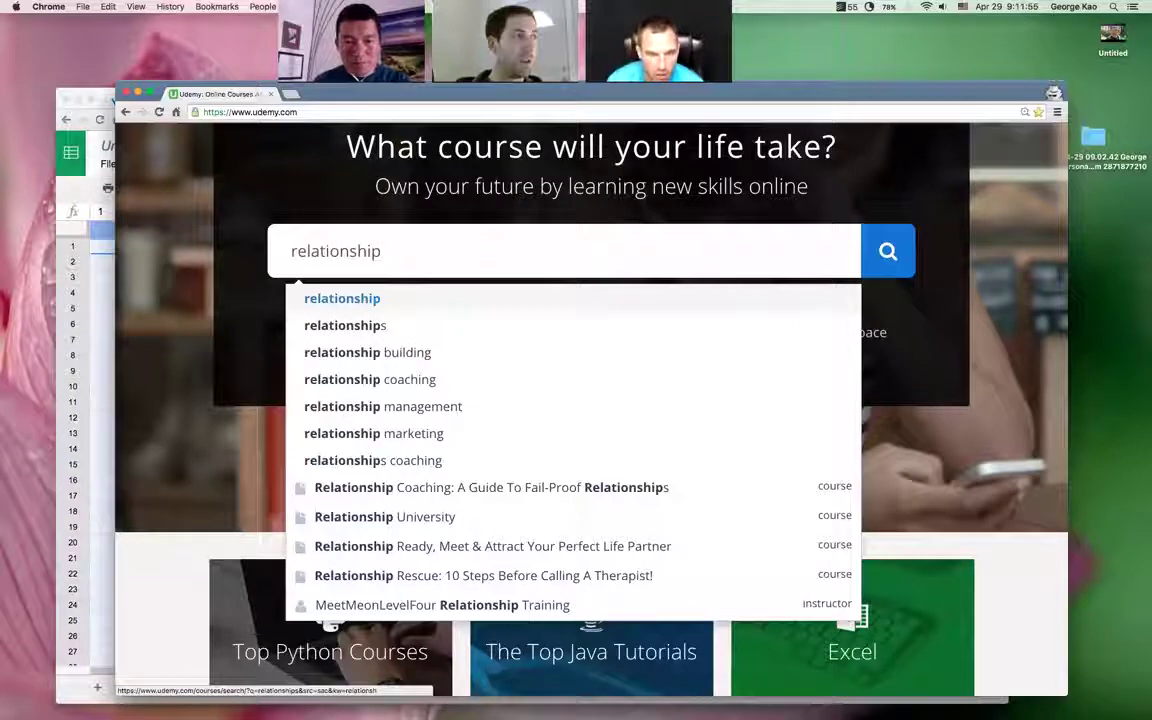
type("s")
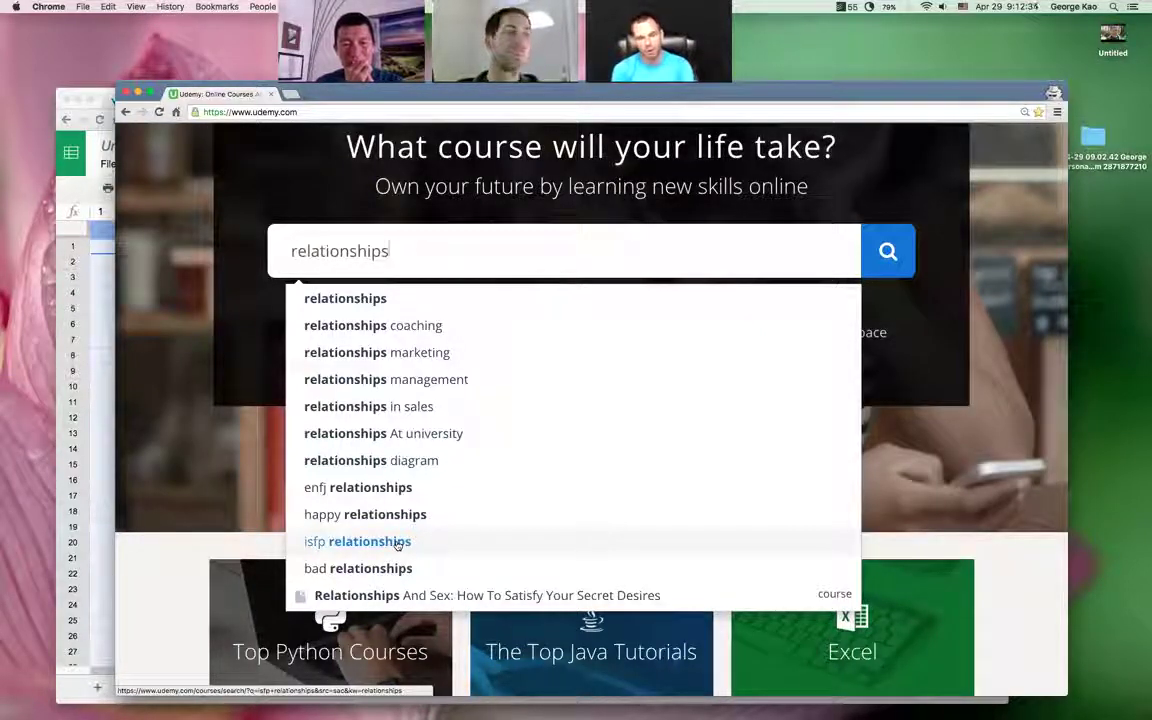
Step: Add the keywords happy relationships and bad relationships in cells B6 and B7 of the spreadsheet
left_click(90, 277)
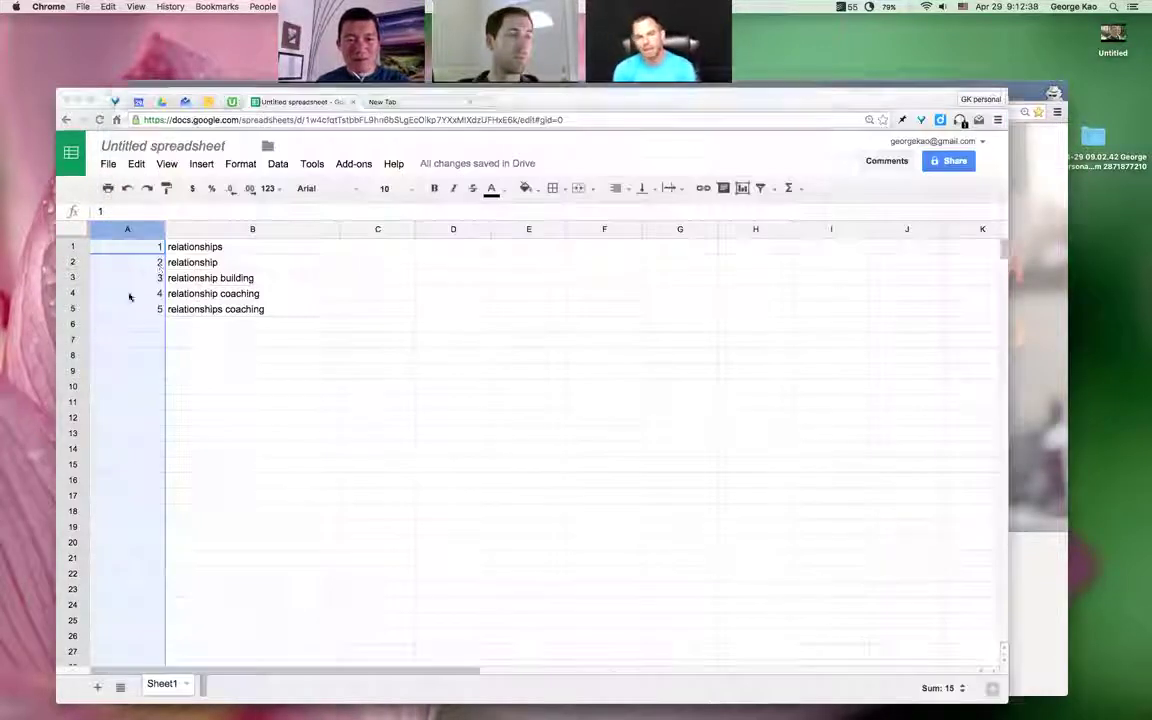
left_click(188, 326)
type("happy relationships")
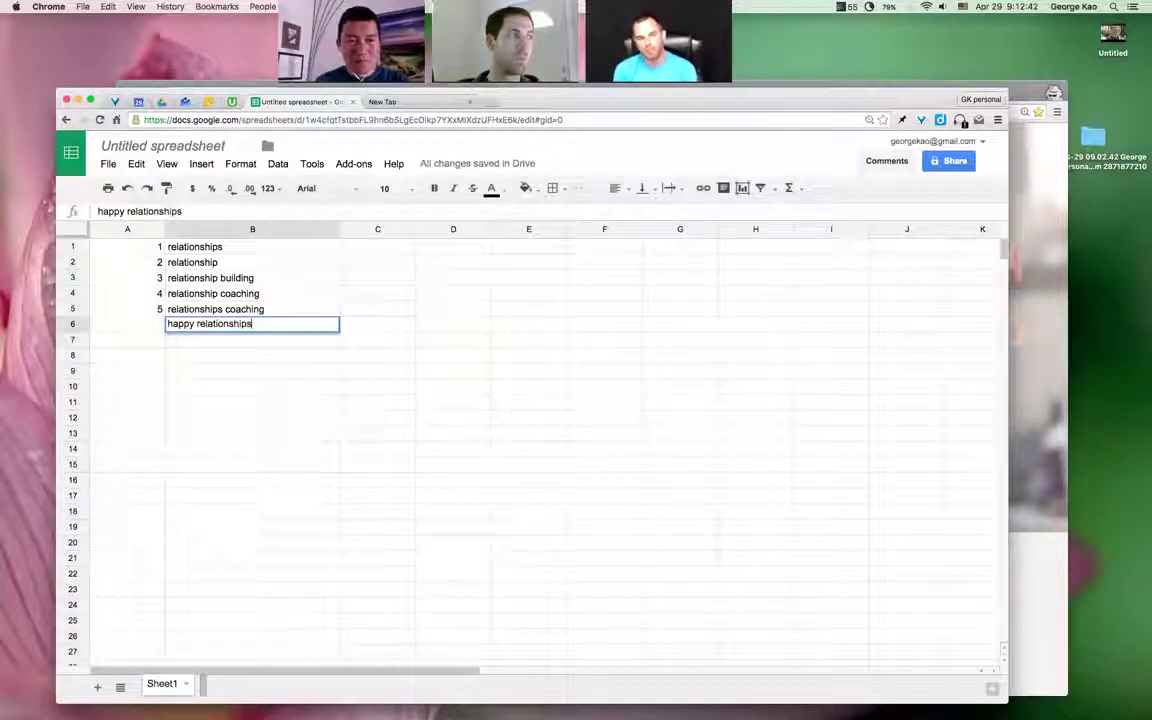
key("Return")
type("bad relationships")
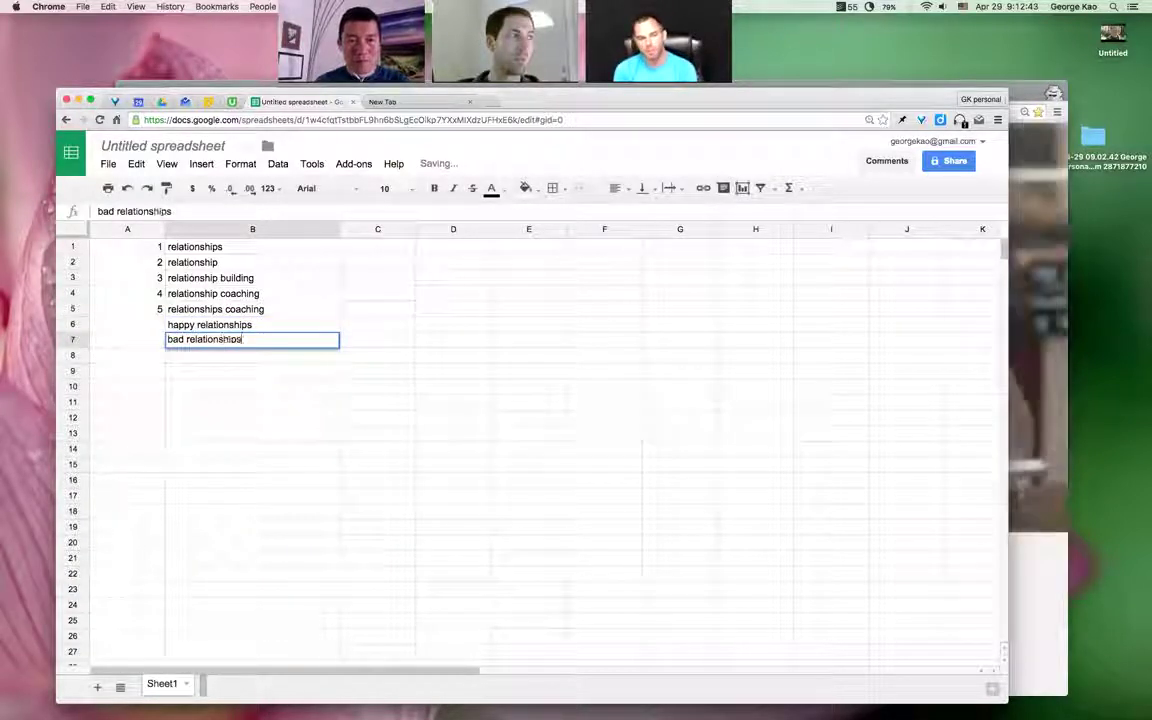
Step: Number the two added keywords 6 and 7 in cells A6 and A7
left_click(160, 345)
key("Up")
type("6")
key("Return")
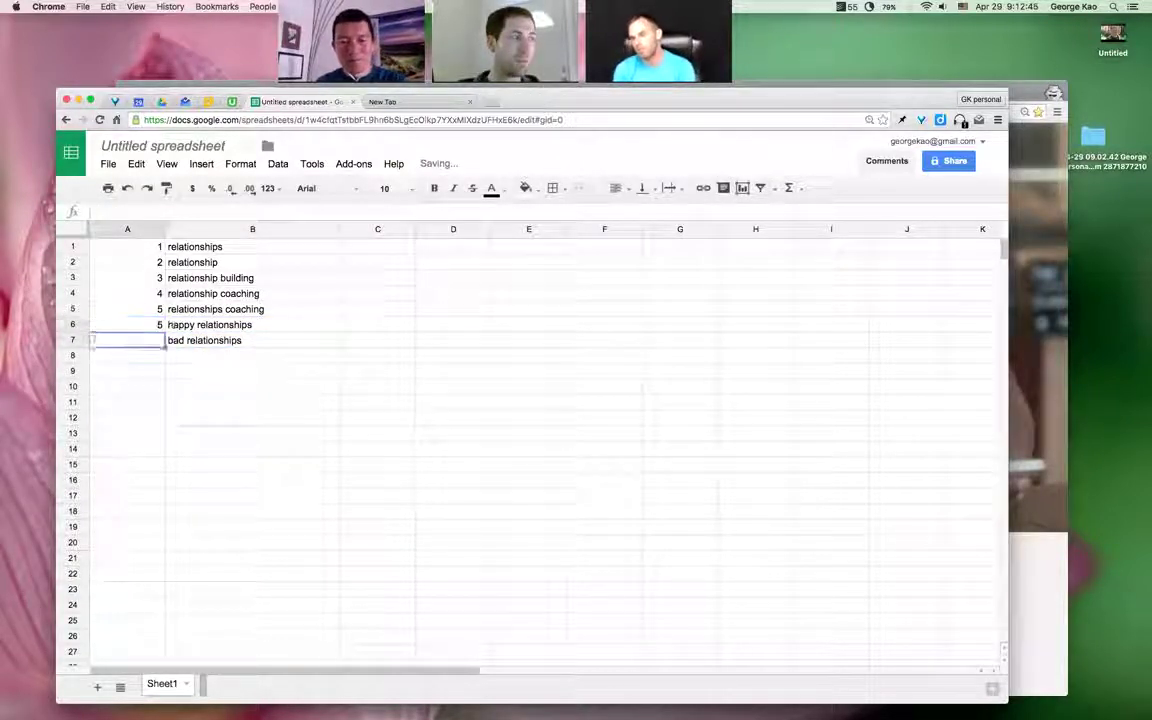
type("7")
key("Return")
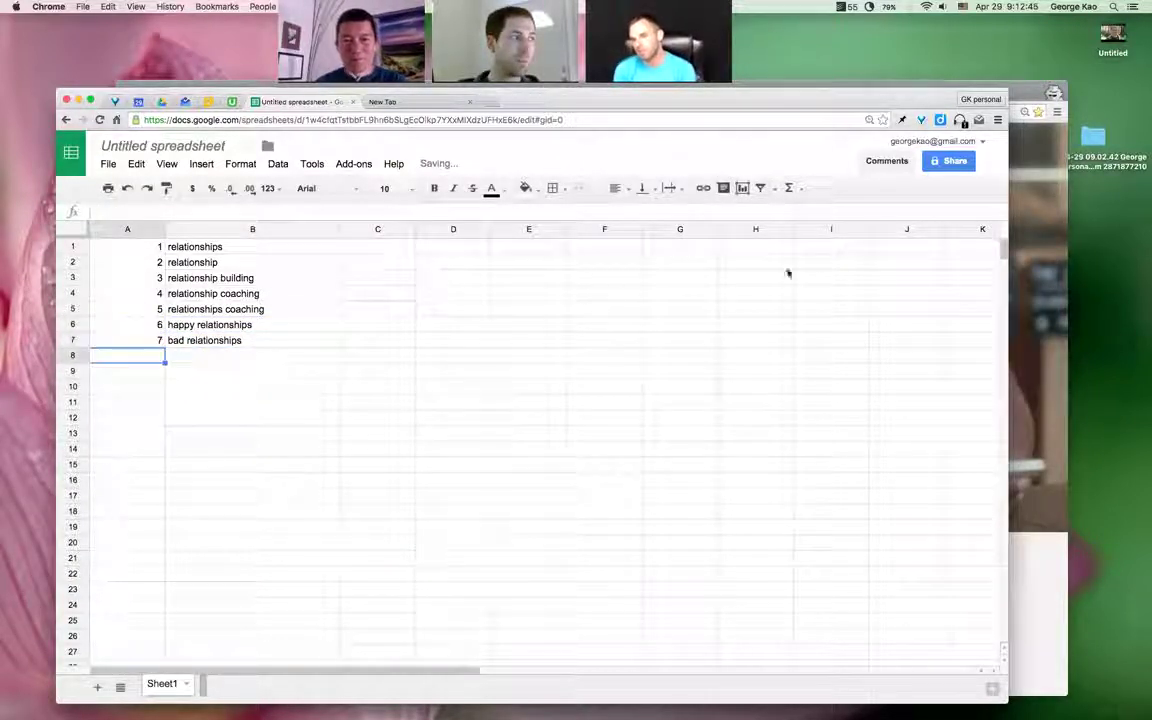
Step: Switch to Udemy, check the search suggestions for "how to", and reload the page to reset the search
left_click(1036, 307)
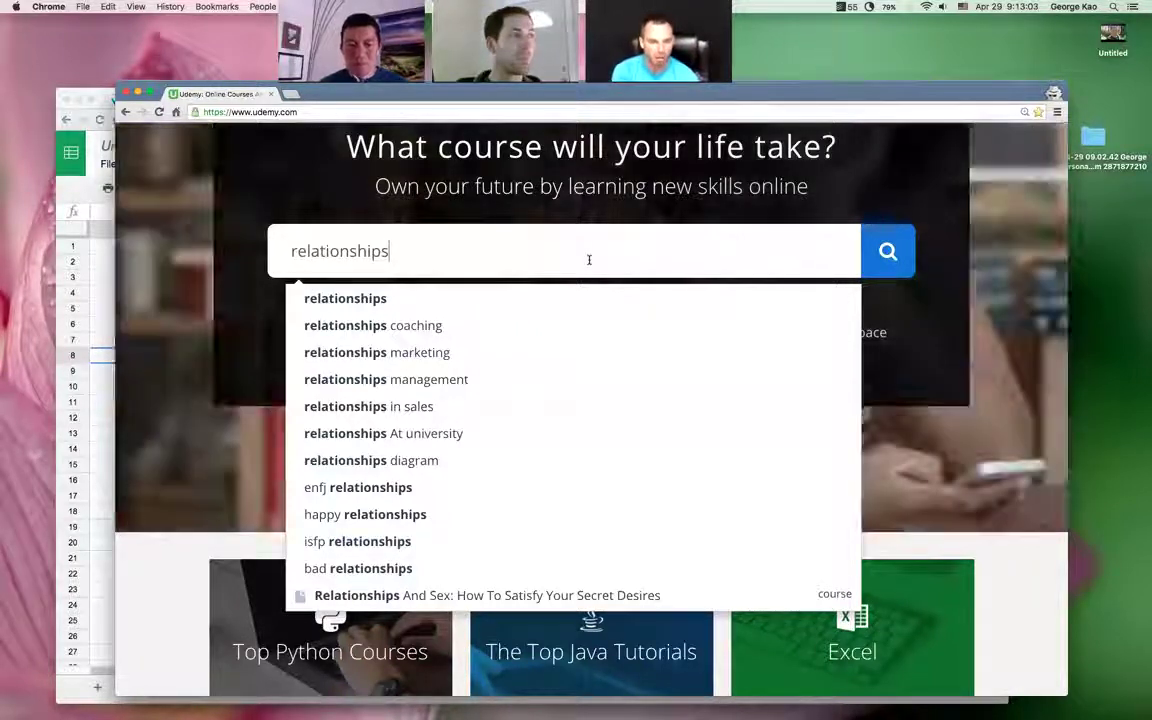
key("super+a")
type("how t")
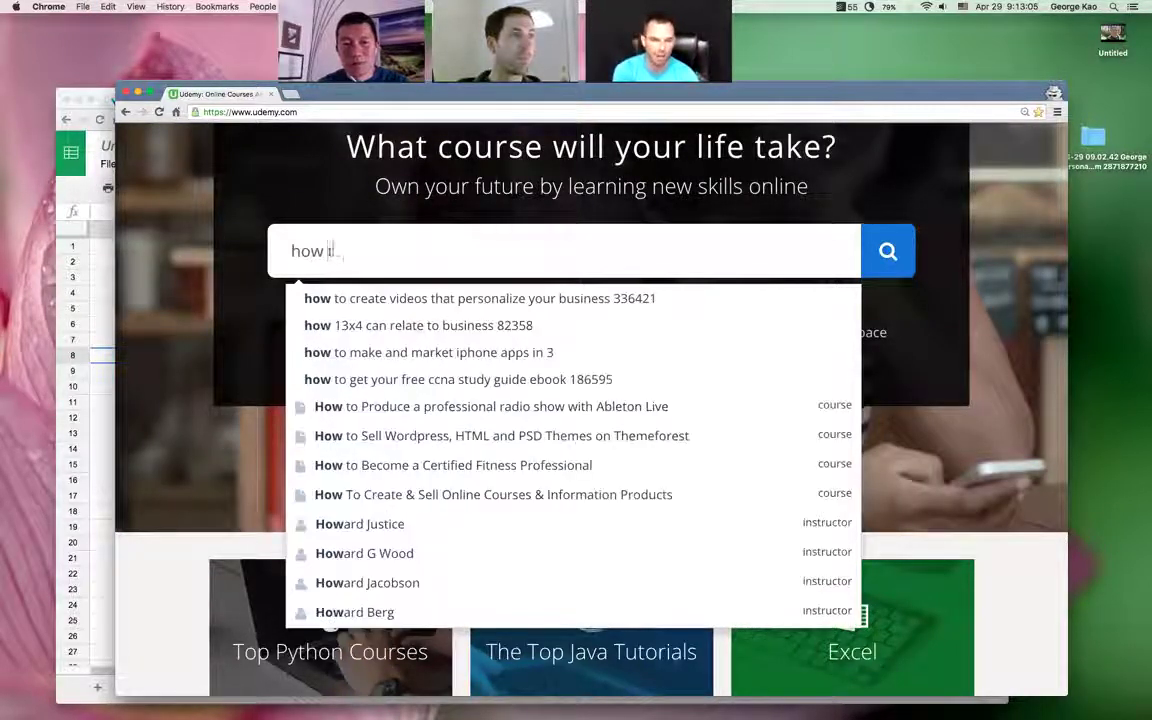
type("o")
key("super+a")
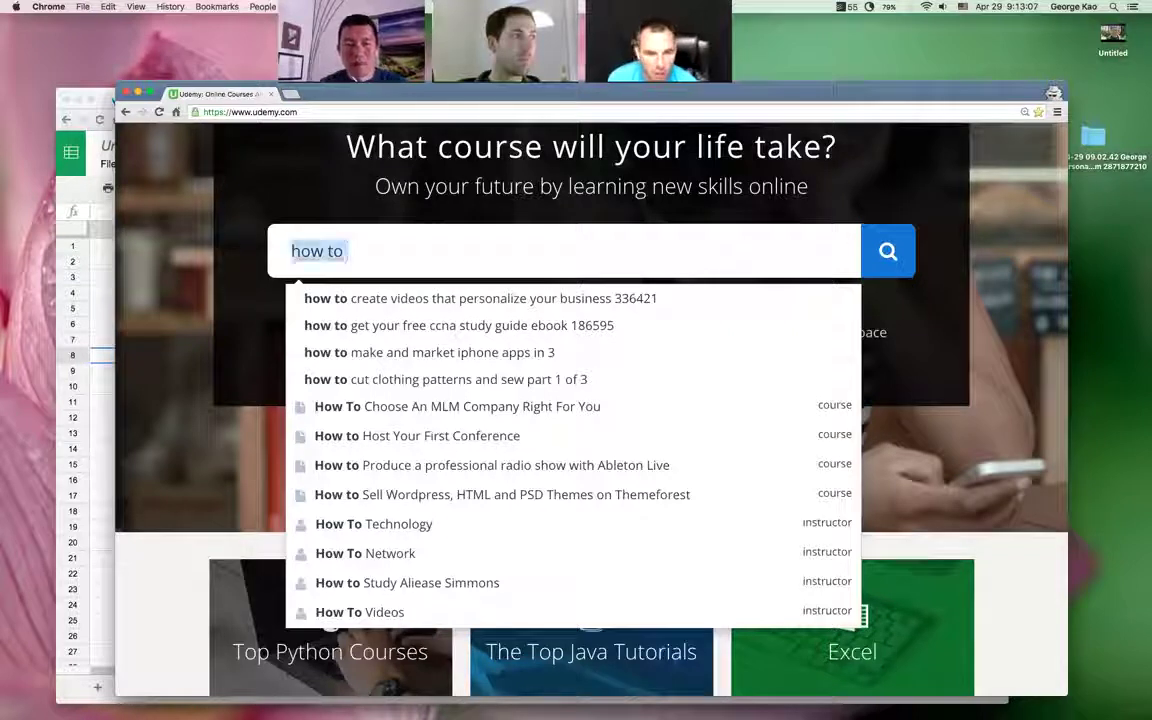
type("h")
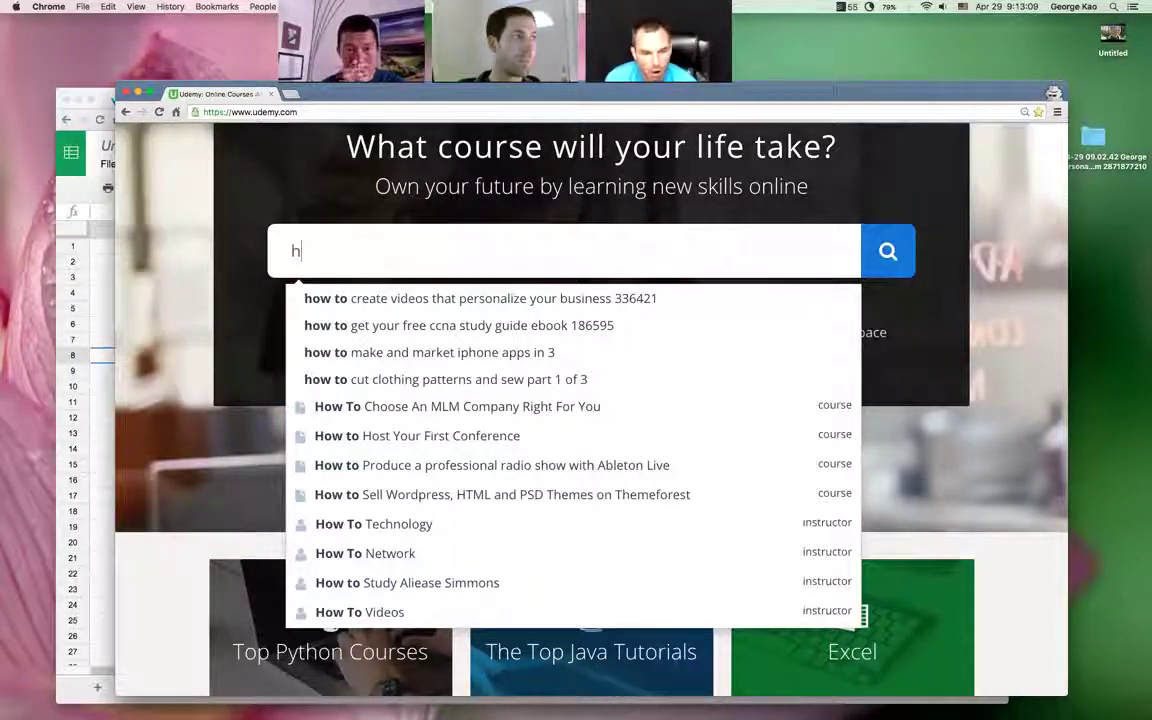
key("BackSpace")
type("h")
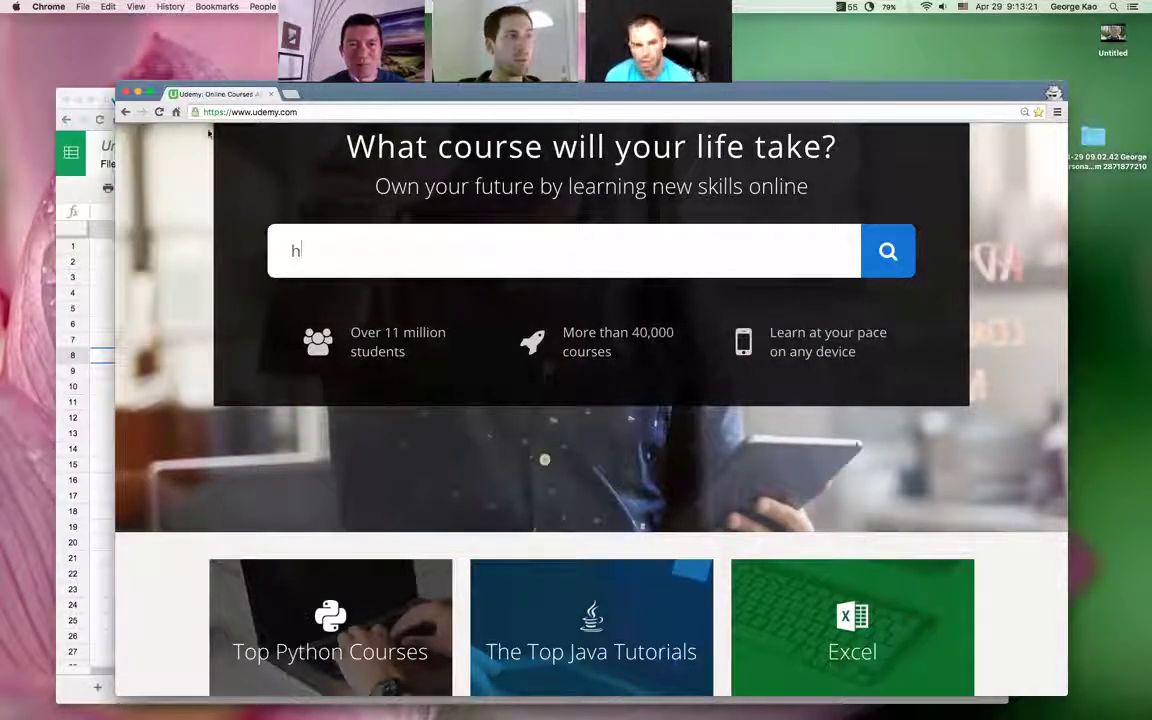
left_click(158, 112)
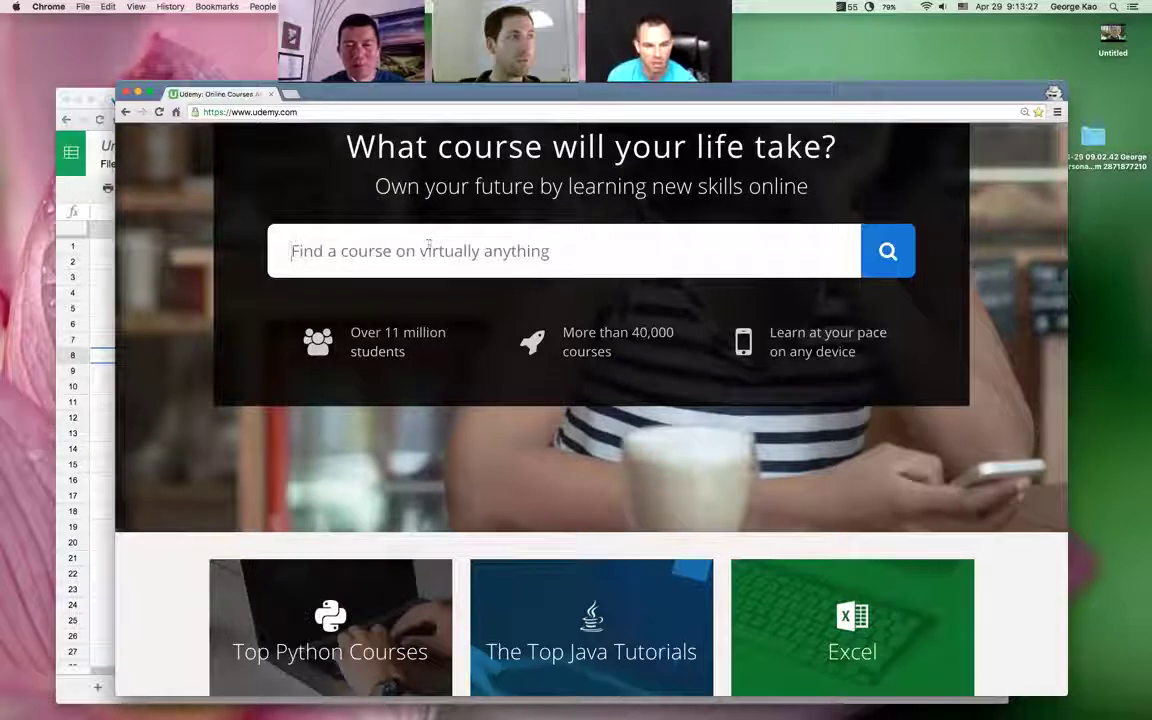
Step: Enter "how to have bett" gradually in Udemy's search and review the suggestions as the phrase grows
type("how")
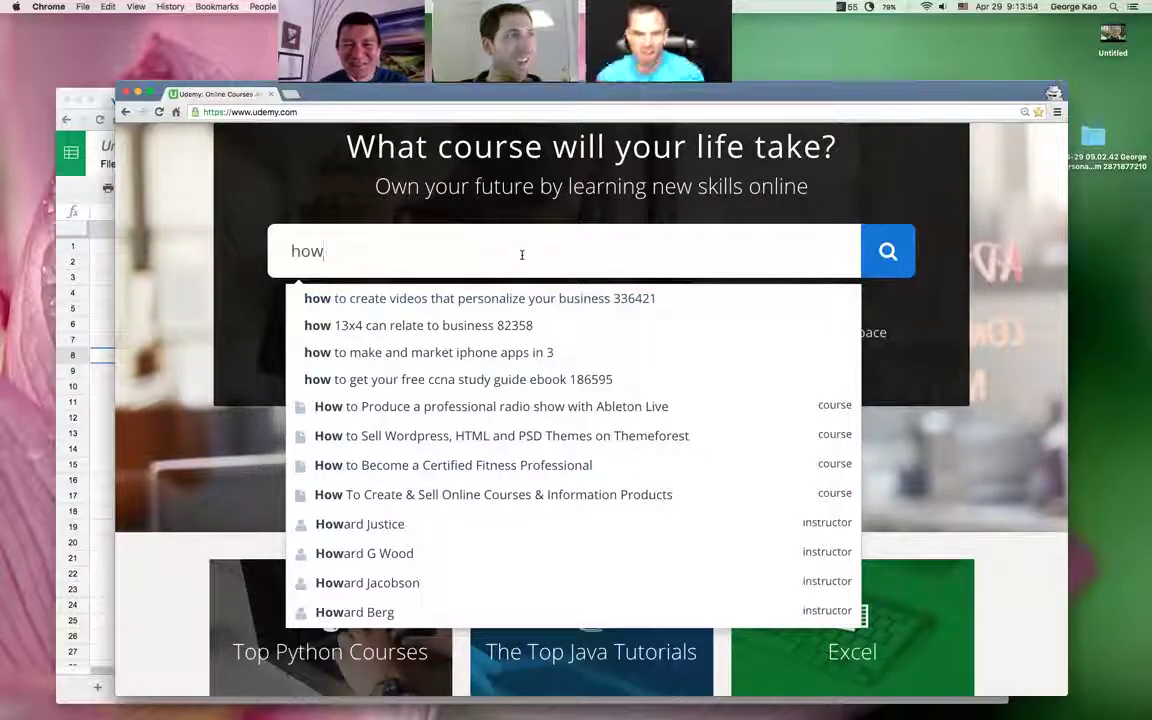
type("to")
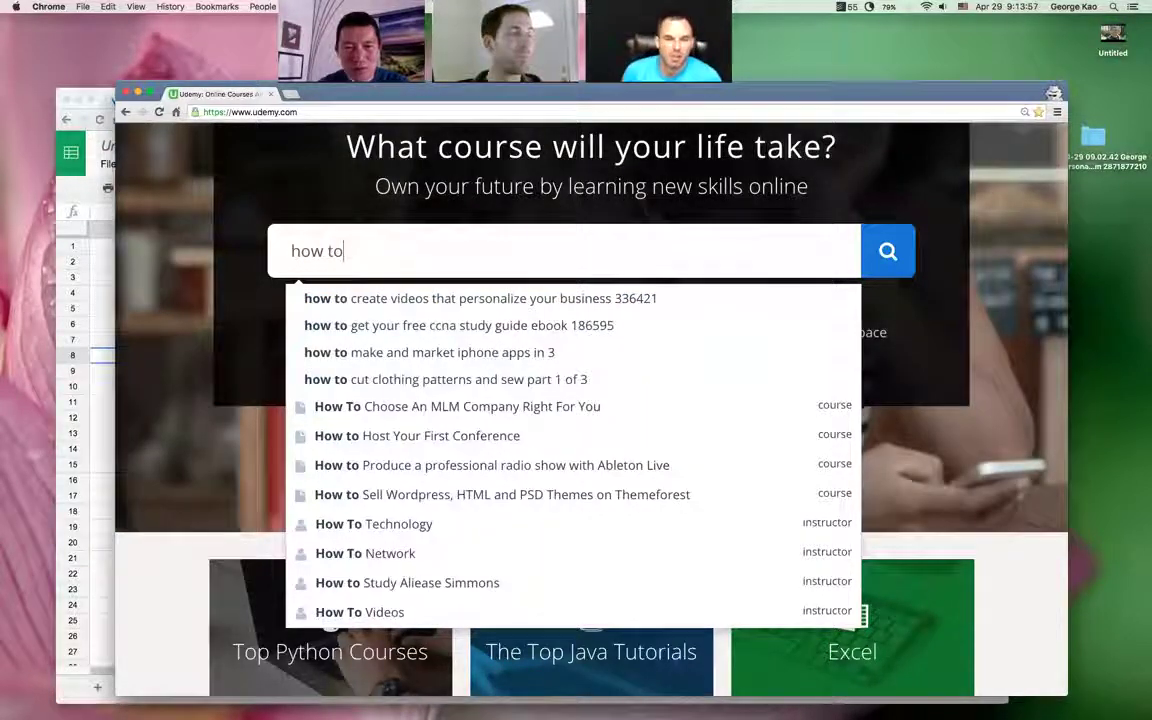
type(" h")
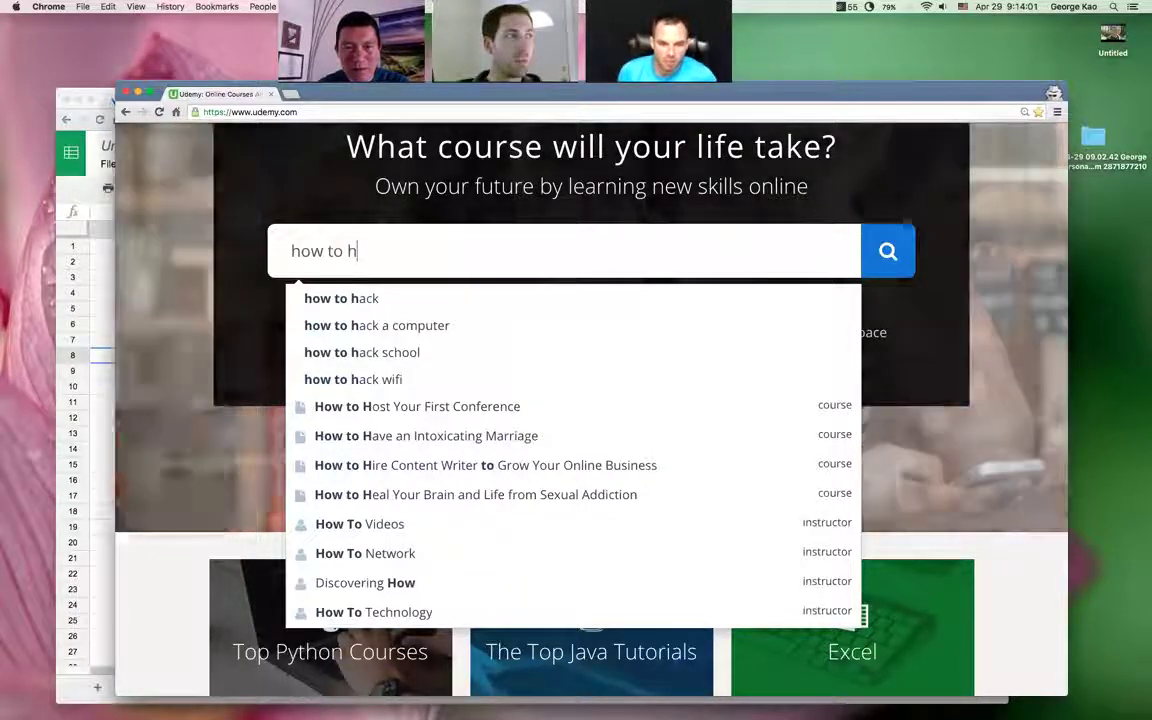
type("a")
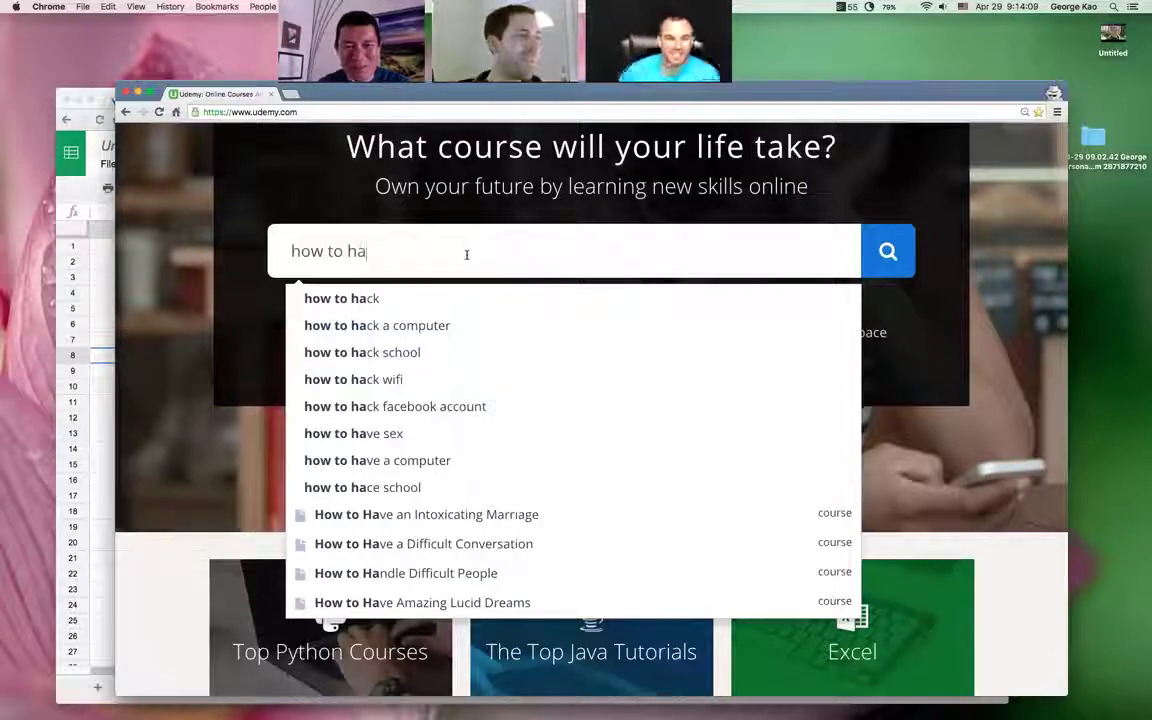
type("v")
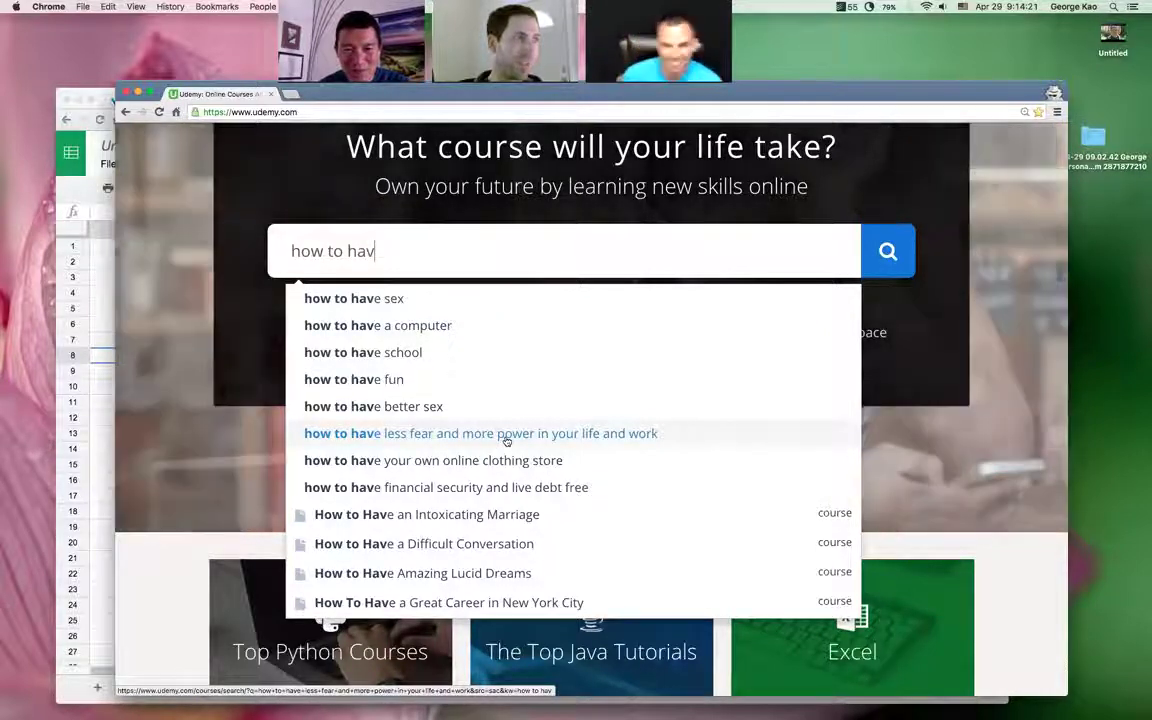
type("e")
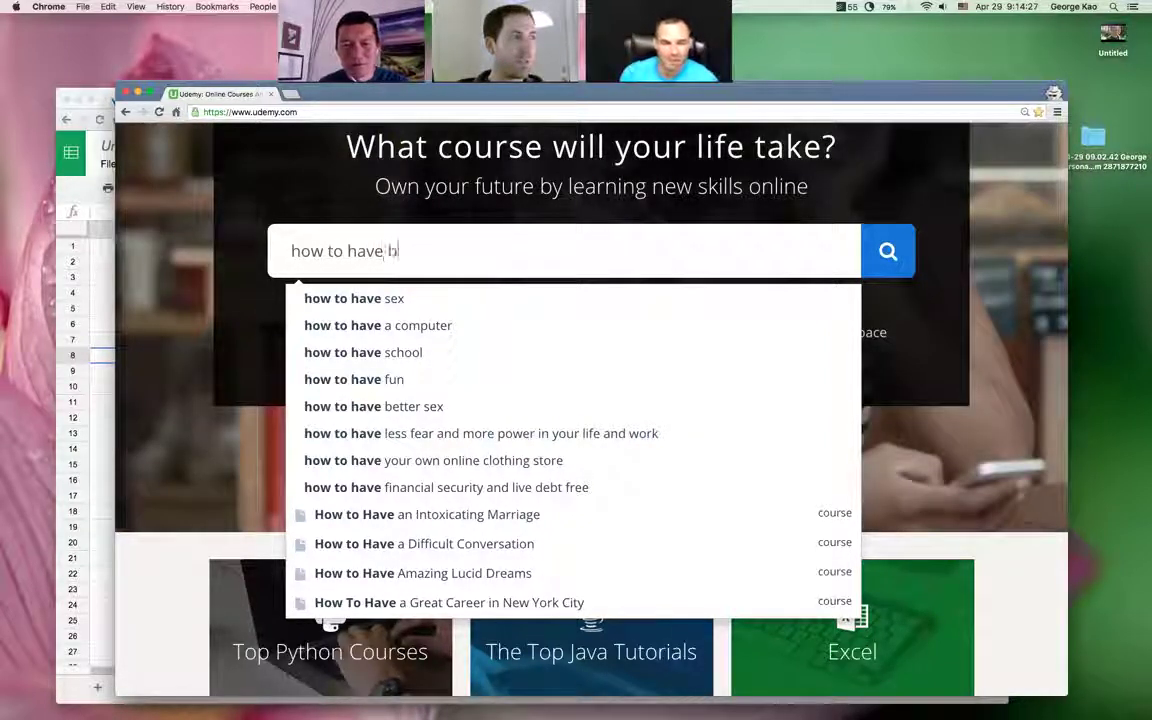
type(" b")
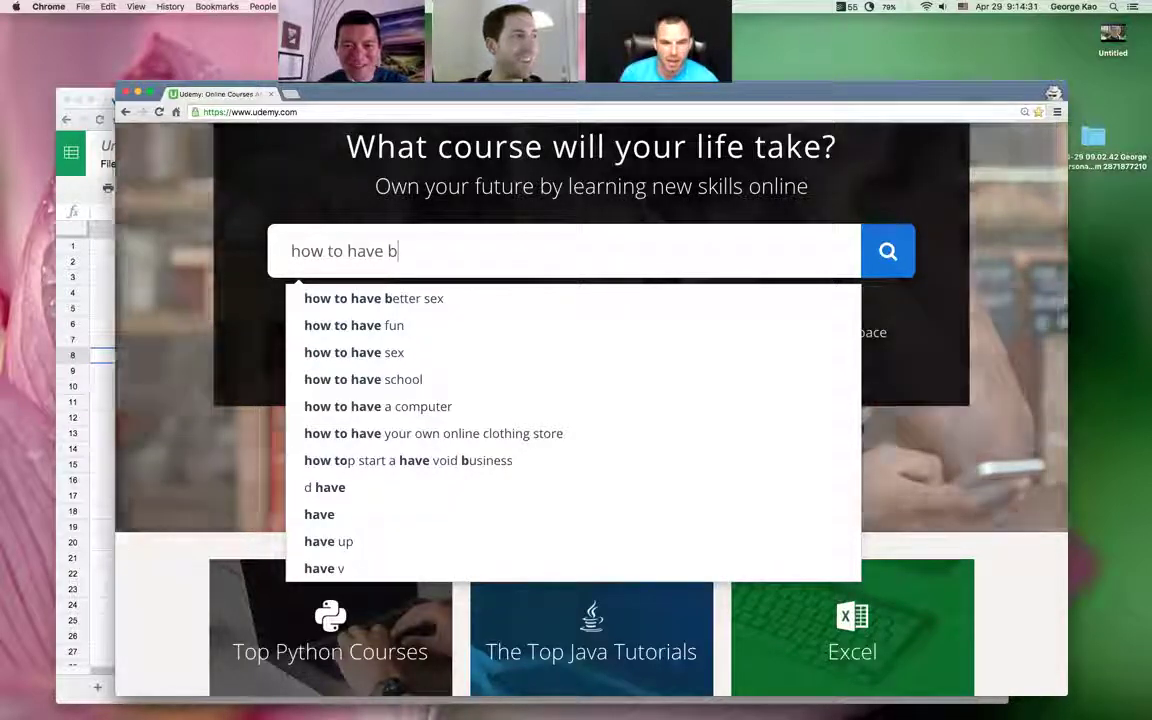
type("e")
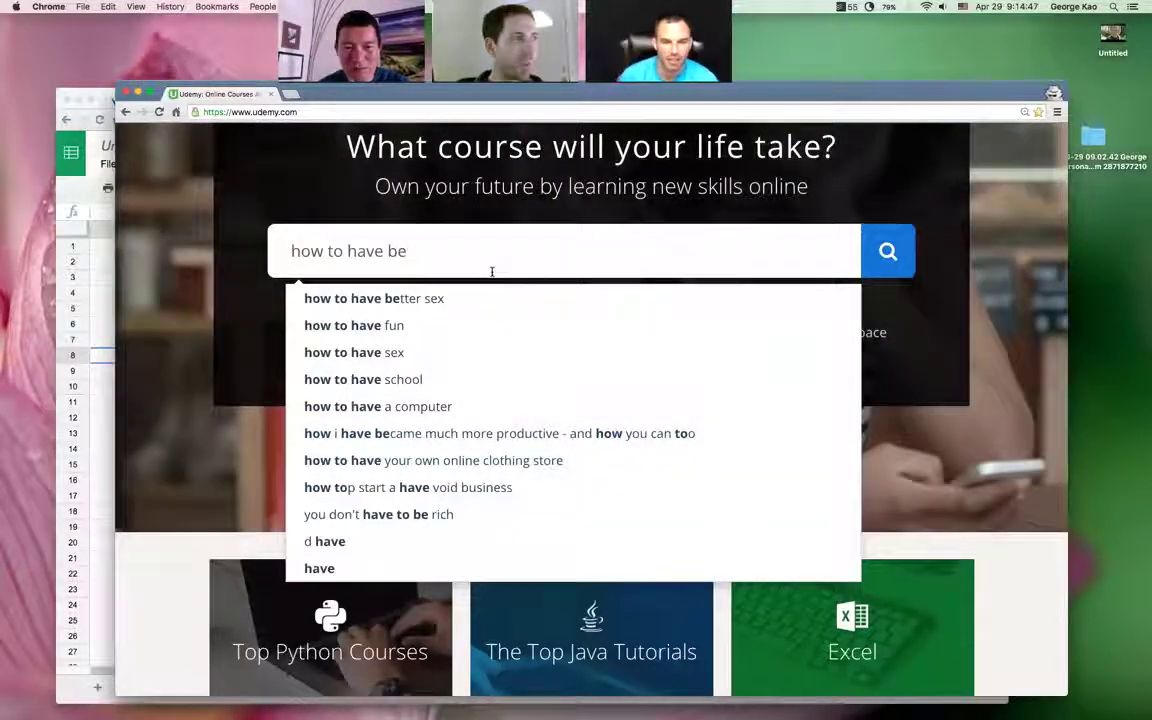
type("t")
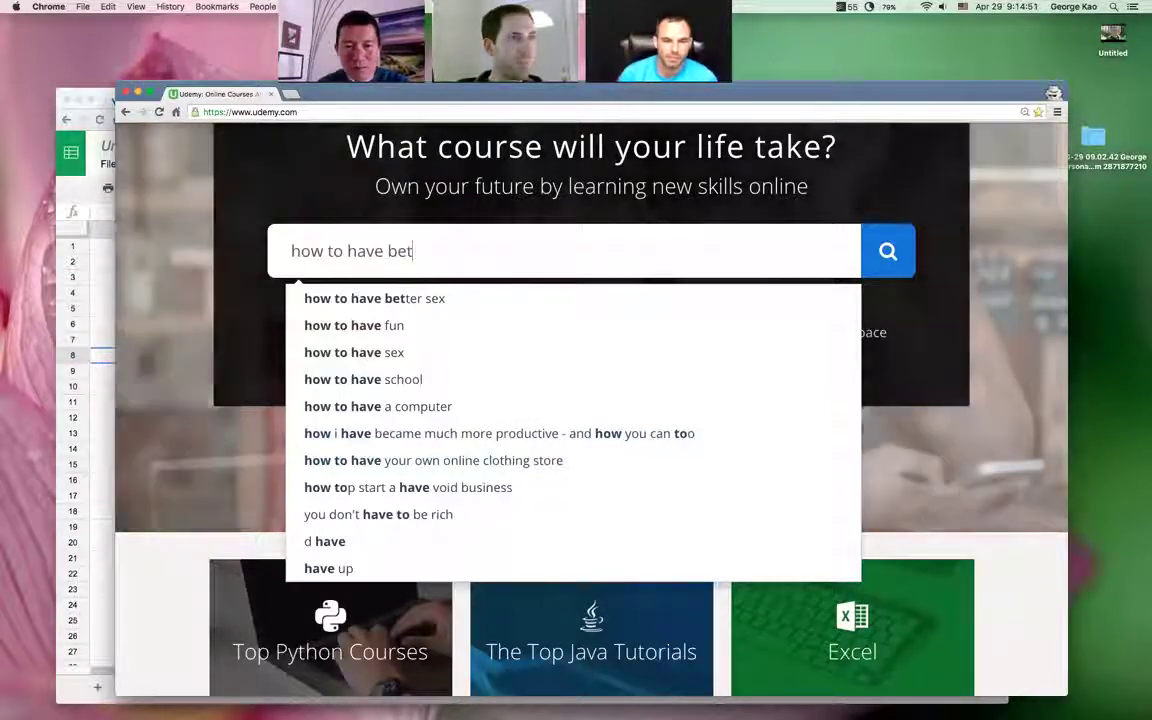
type("t")
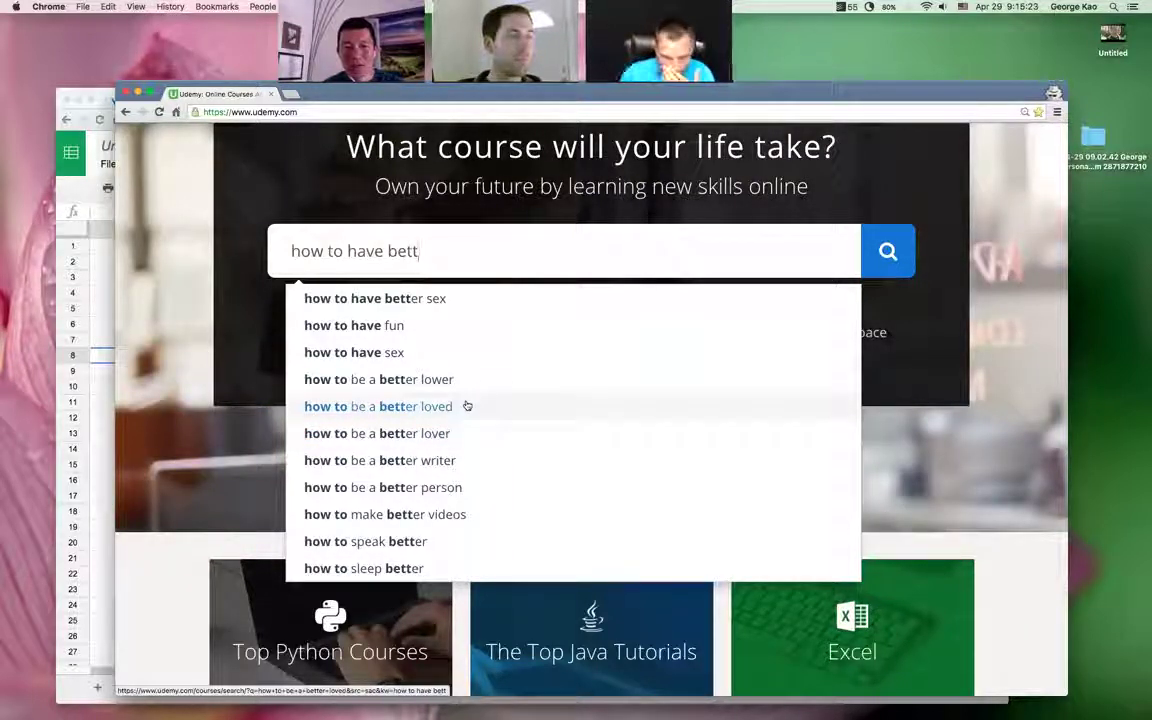
Step: Switch to the spreadsheet and add the keywords how to be better loved and how to be a better lover in cells B8 and B9
left_click(103, 372)
left_click(226, 362)
type("how to be better love")
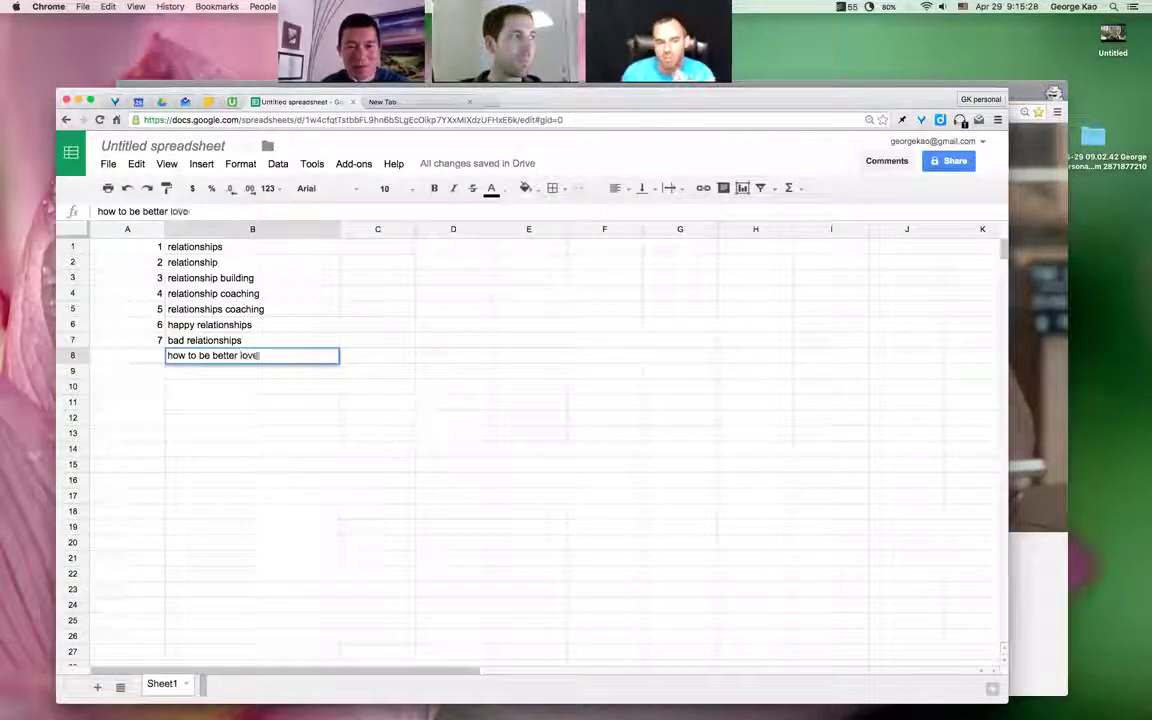
type("d")
key("Return")
type("how to be a better lover")
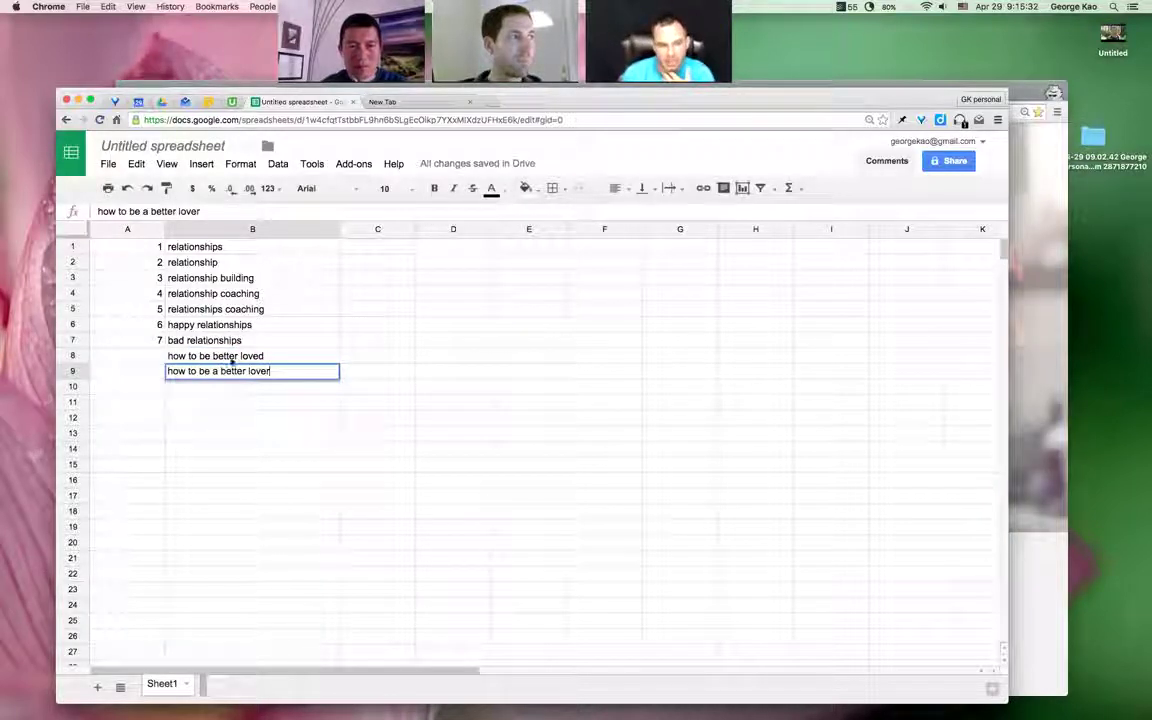
key("Tab")
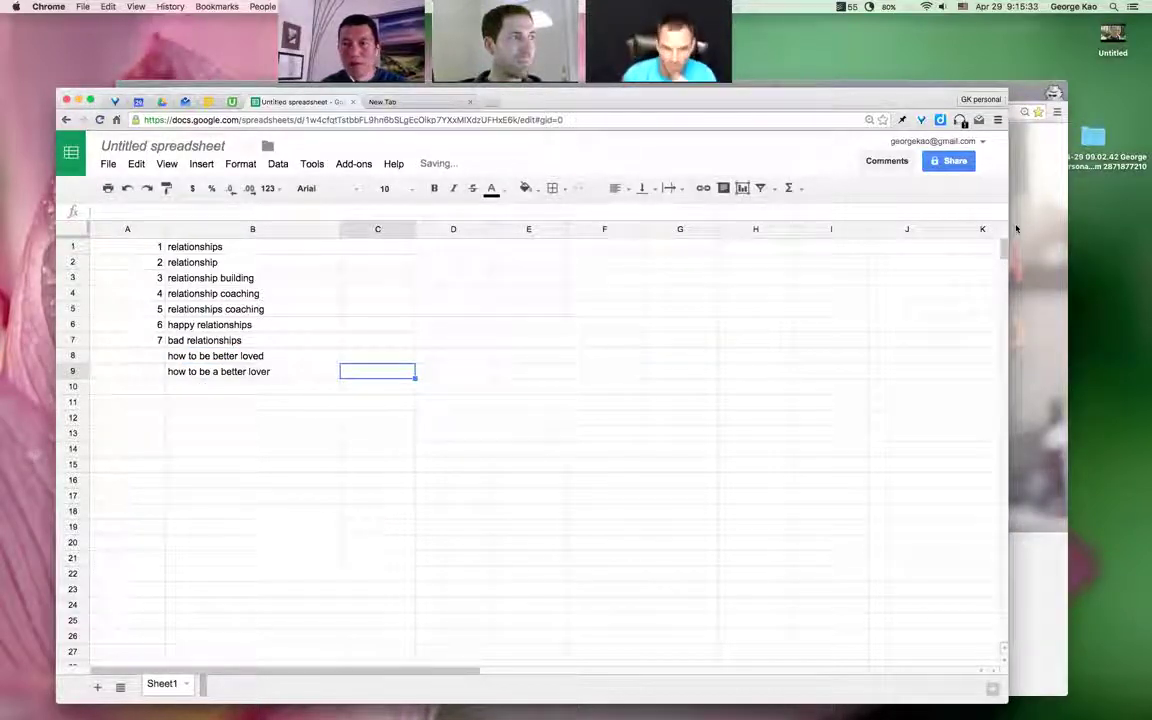
Step: Compare the new keywords with Udemy's suggestions and delete the spreadsheet row containing how to be better loved
left_click(1016, 231)
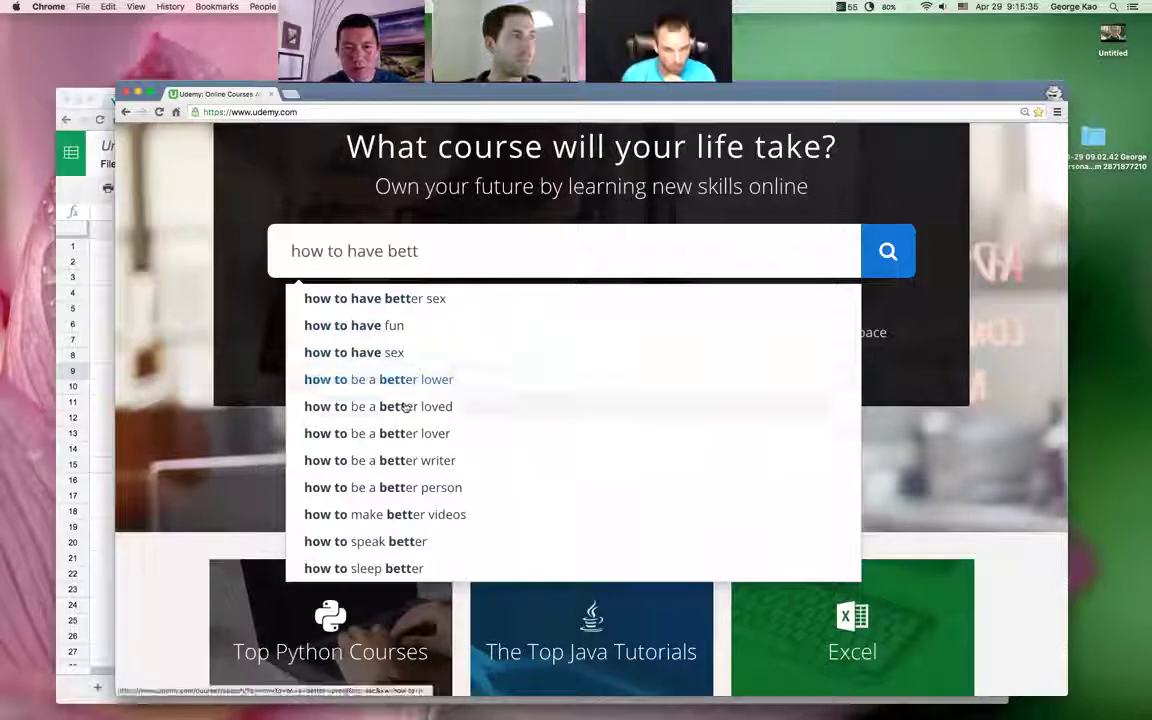
left_click(105, 378)
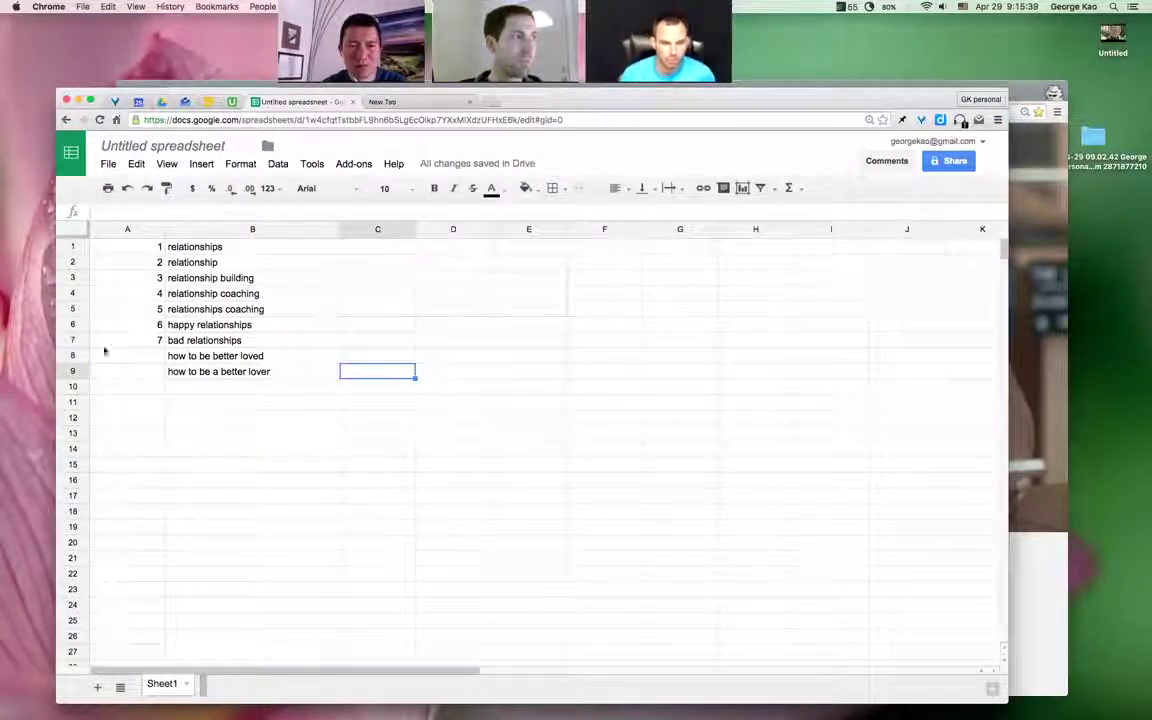
right_click(73, 356)
left_click(177, 502)
Step: Switch to Udemy, replace the search term with parenting, extend it to parenting tech, and review the suggestions for each
left_click(1040, 310)
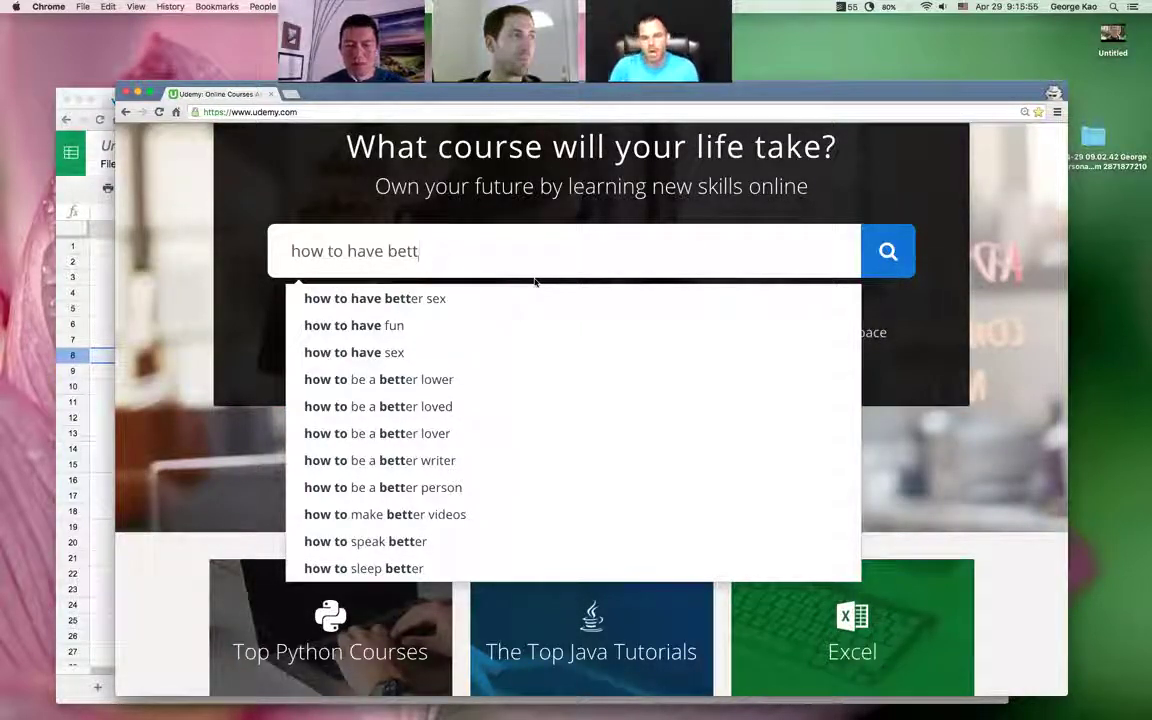
key("BackSpace")
key("BackSpace")
key("BackSpace")
key("BackSpace")
key("BackSpace")
key("BackSpace")
key("BackSpace")
key("BackSpace")
key("BackSpace")
key("BackSpace")
key("BackSpace")
key("BackSpace")
key("BackSpace")
key("BackSpace")
key("BackSpace")
key("BackSpace")
type("parenting")
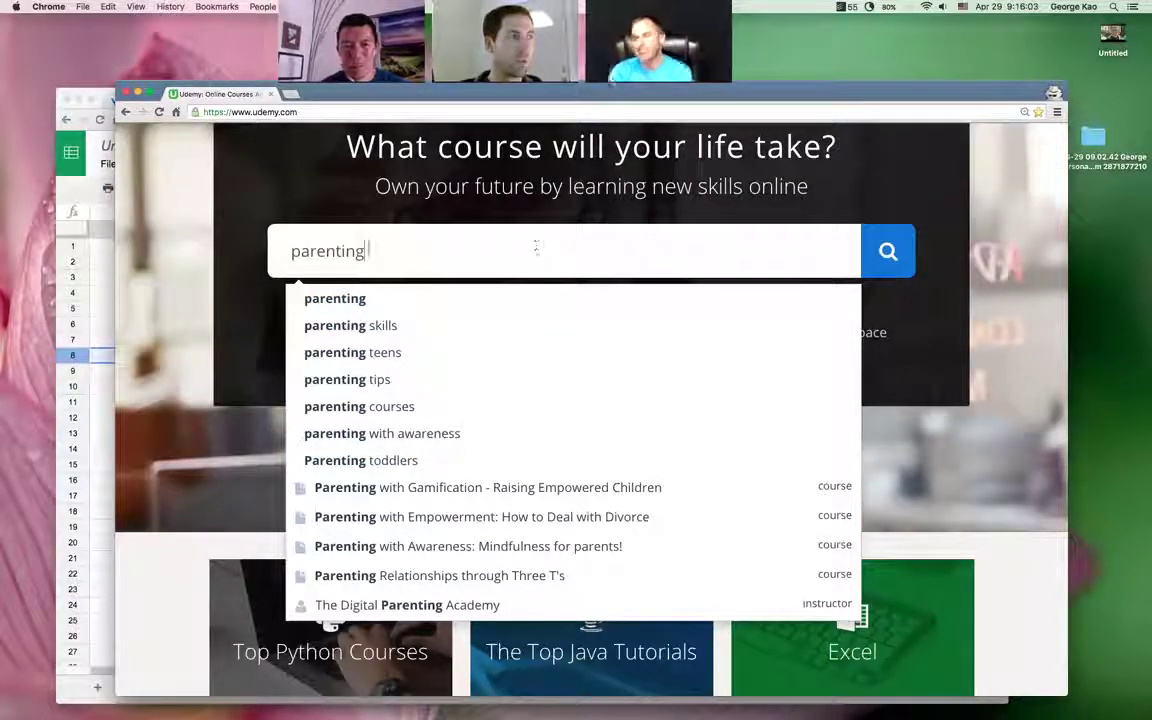
type("tech")
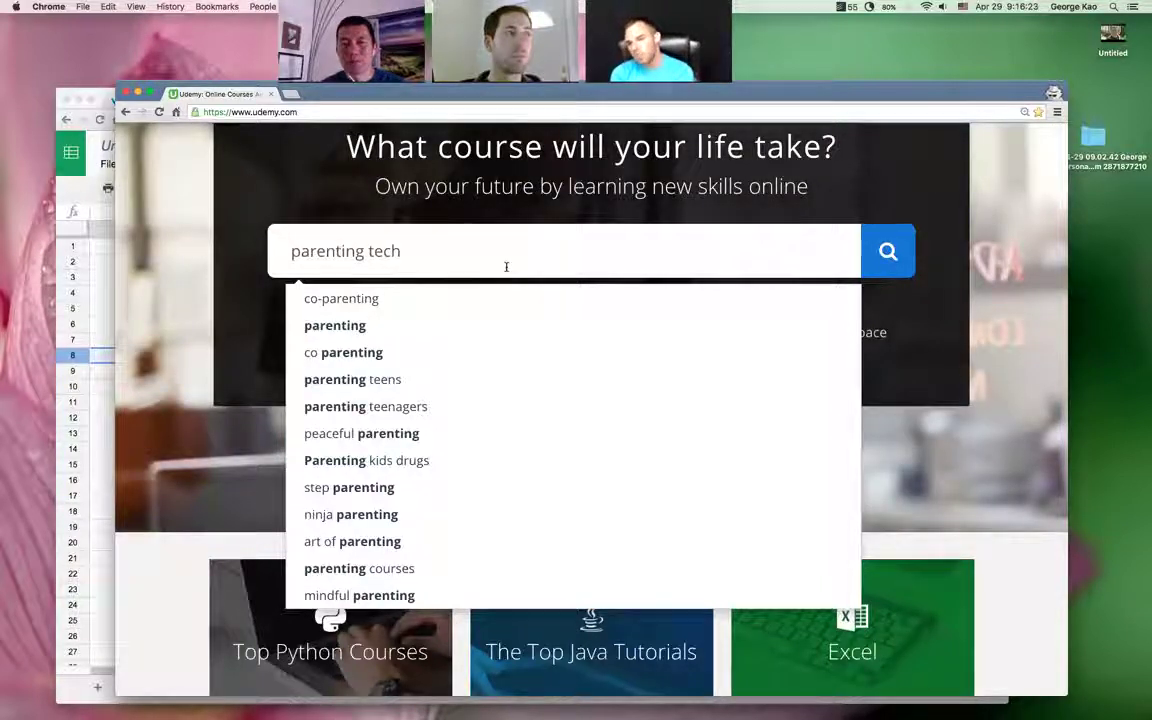
Step: Open Google AdWords Keyword Planner in a new browser tab and copy the keywords in cells B1 to B8 of the spreadsheet
left_click(104, 366)
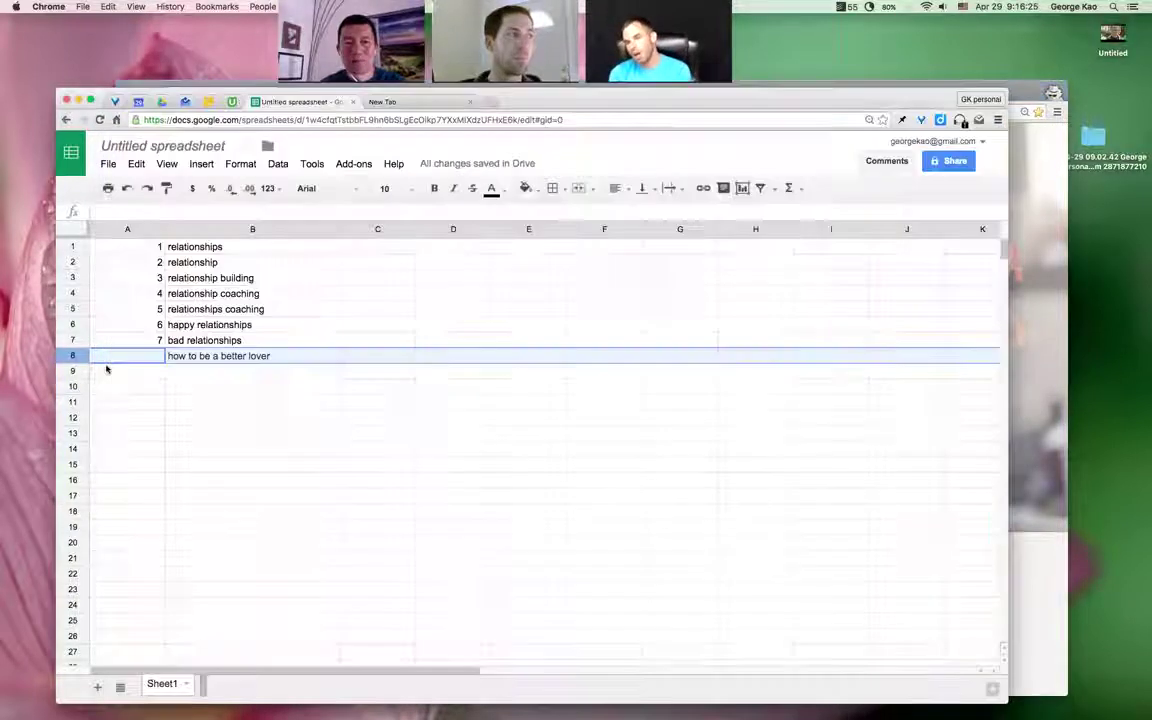
key("super+t")
type("keyword planner")
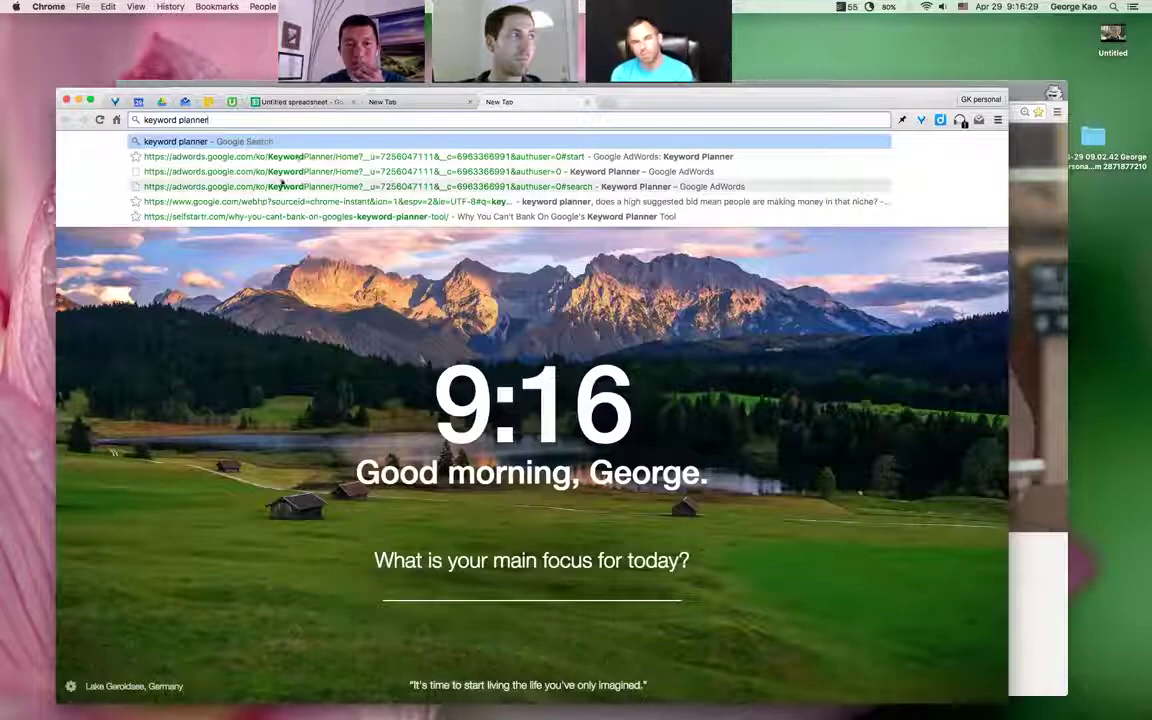
key("Down")
key("Return")
left_click(313, 103)
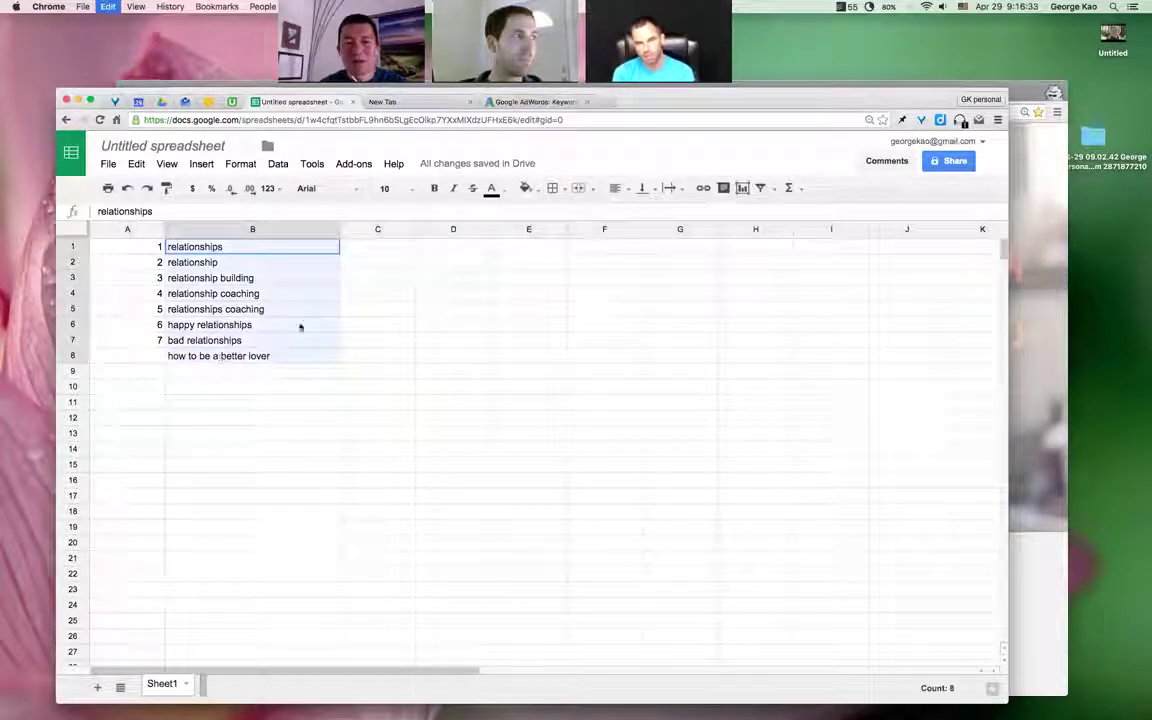
Step: Open Udemy's search results for the suggestion parenting and load Keyword Planner in the other browser window
left_click(1012, 255)
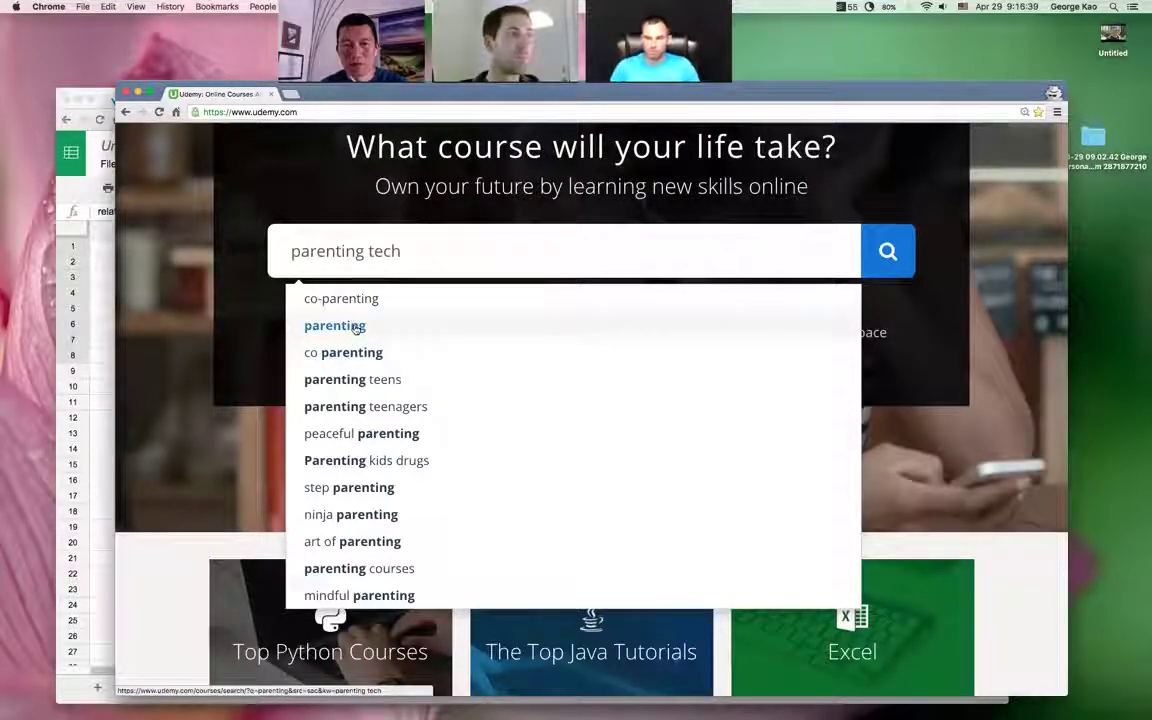
left_click(357, 327)
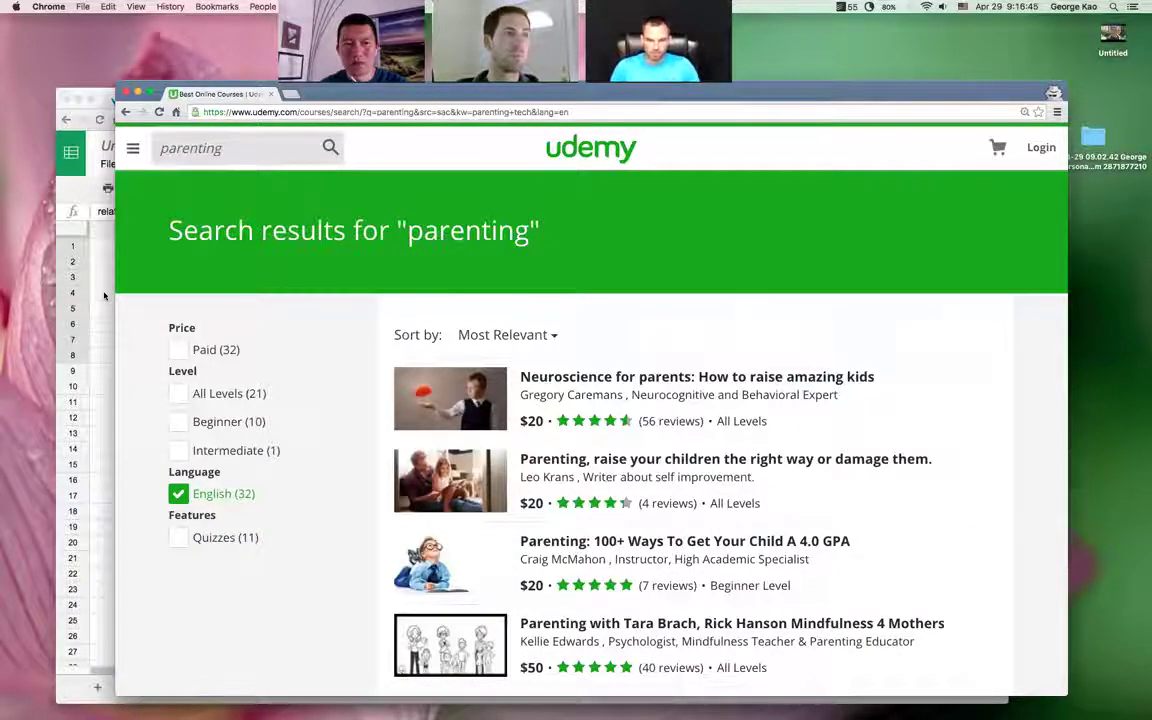
left_click(78, 259)
left_click(520, 102)
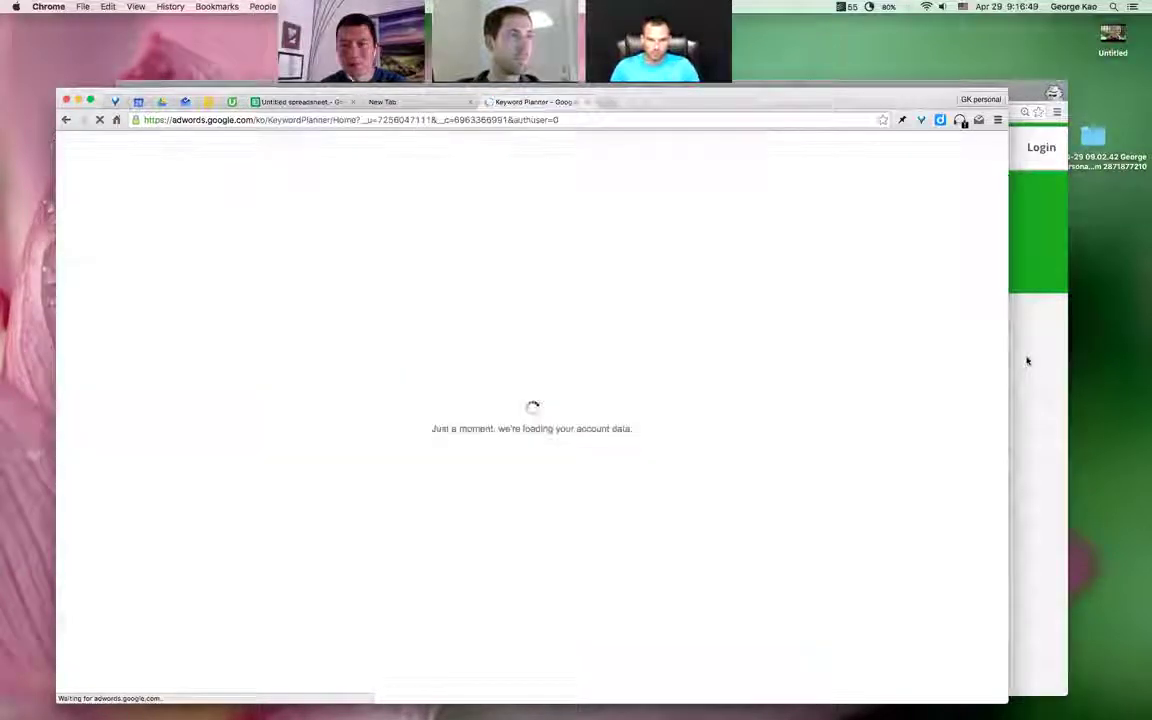
left_click(1027, 361)
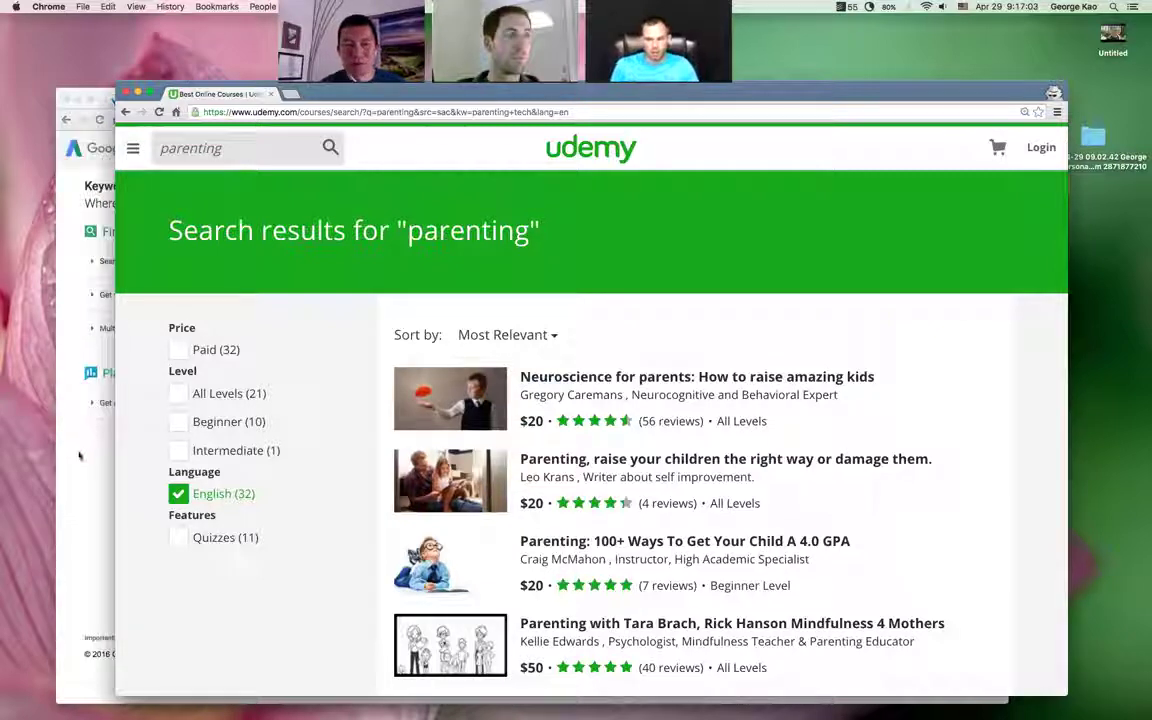
Step: Search Keyword Planner for new keywords using the copied spreadsheet list as the product or service, and get ideas
left_click(73, 405)
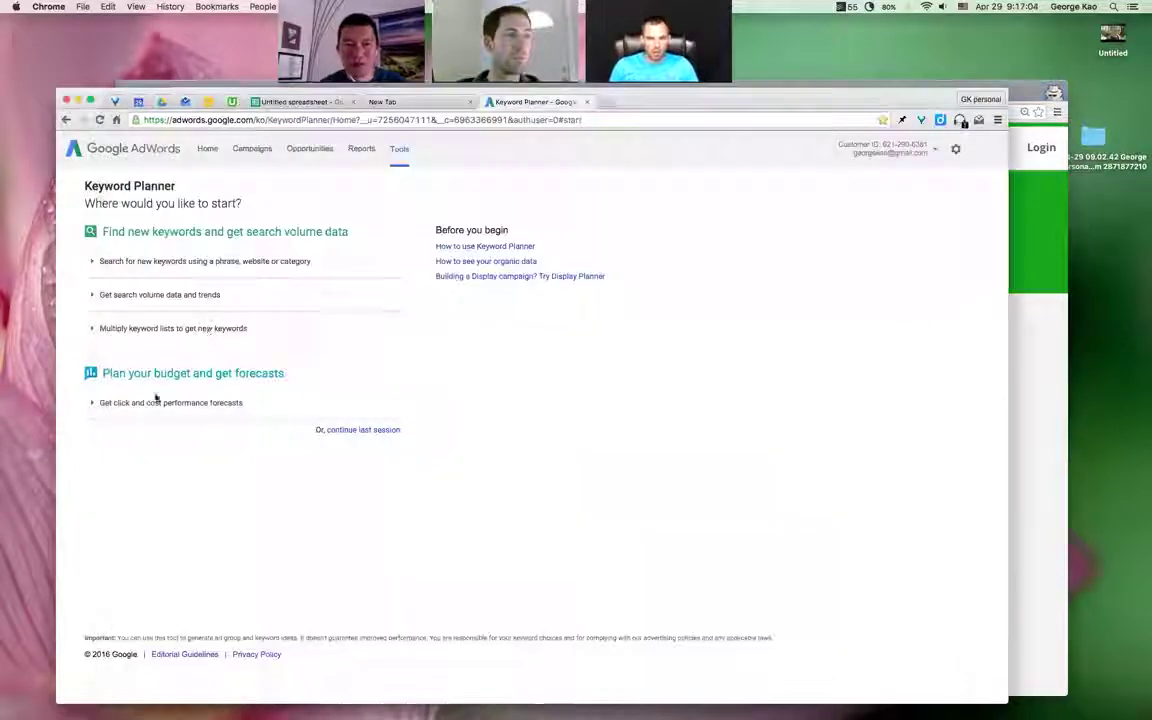
left_click(228, 262)
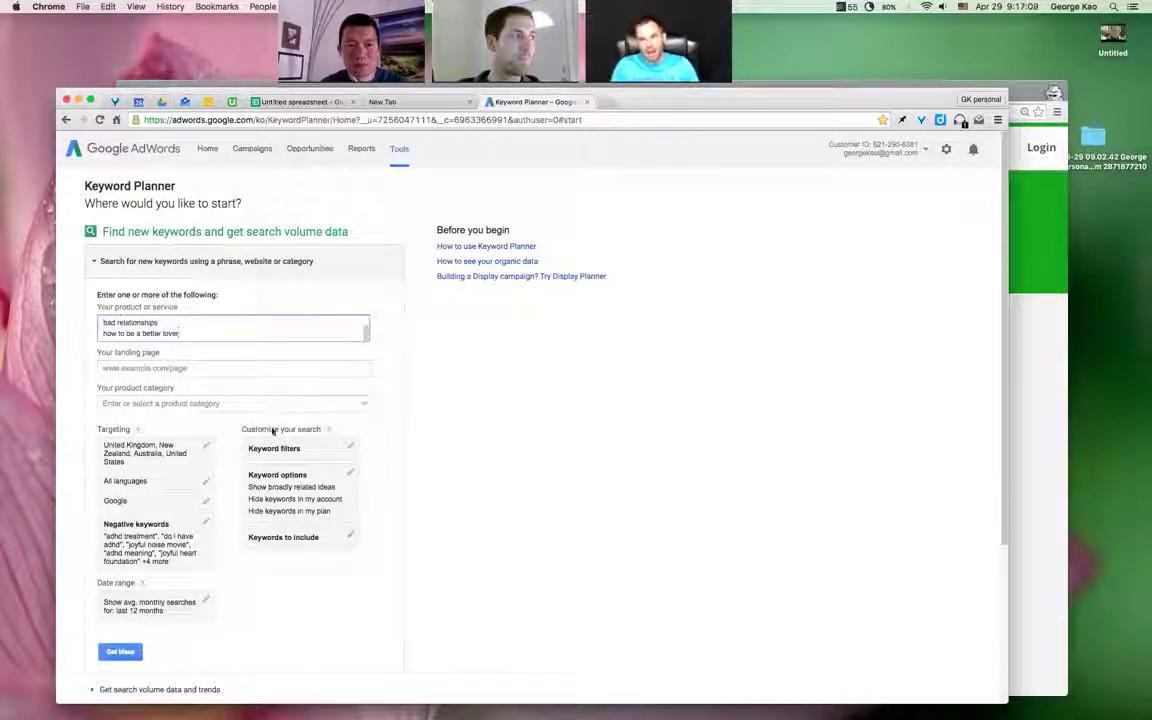
left_click(118, 654)
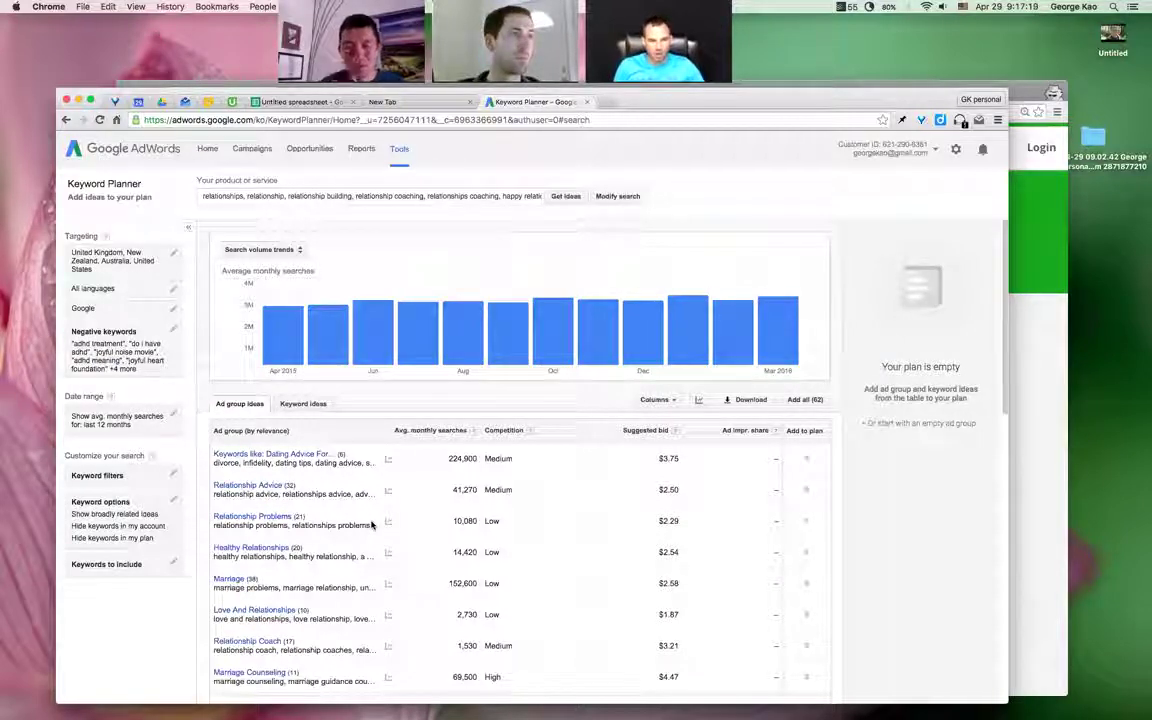
Step: Show the individual keyword ideas at 125% zoom and examine their average monthly searches, competition, and suggested bids
left_click(300, 404)
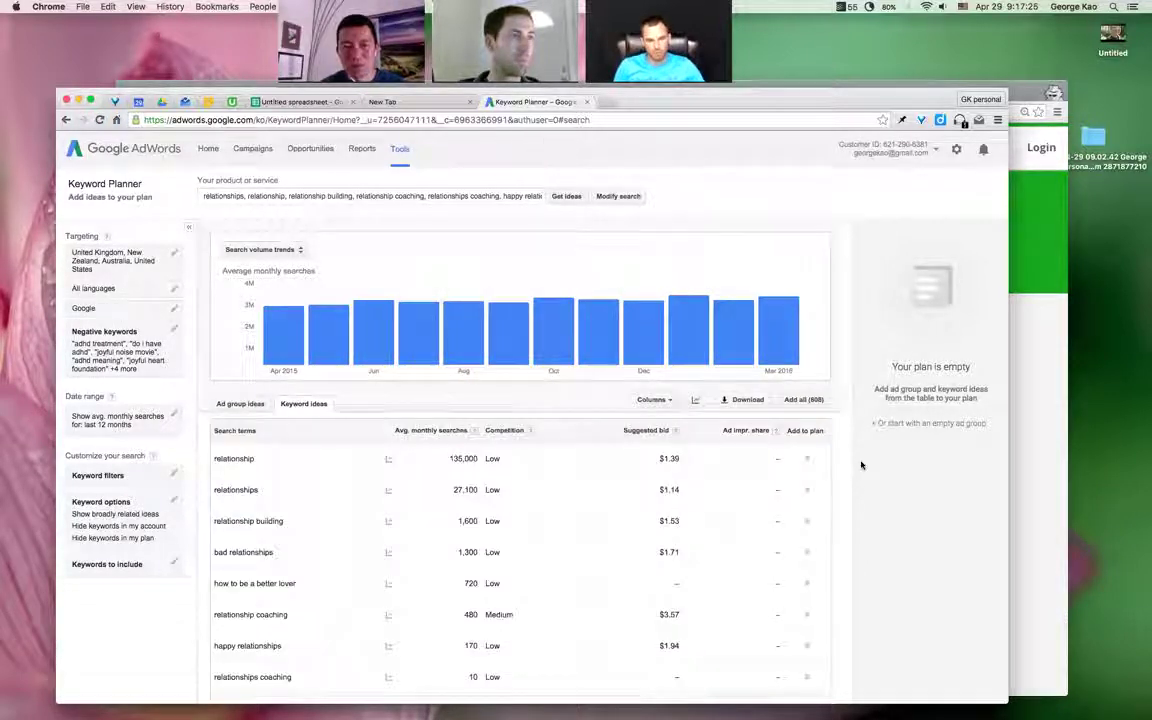
key("super+equal")
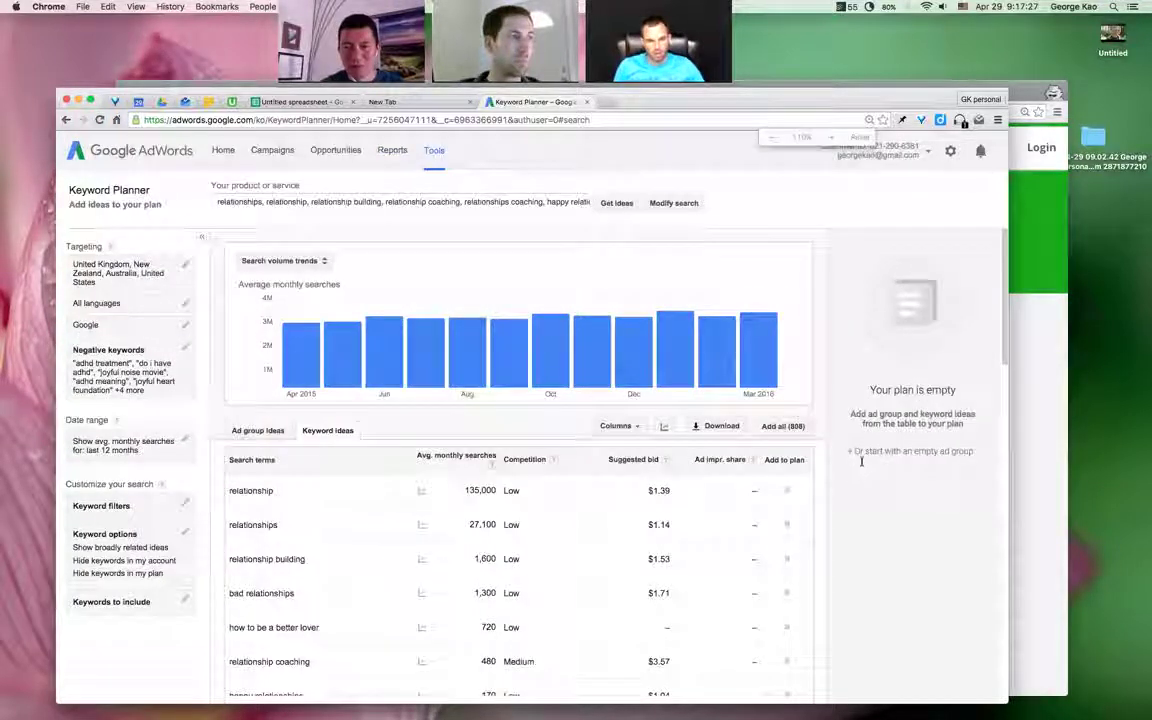
key("super+equal")
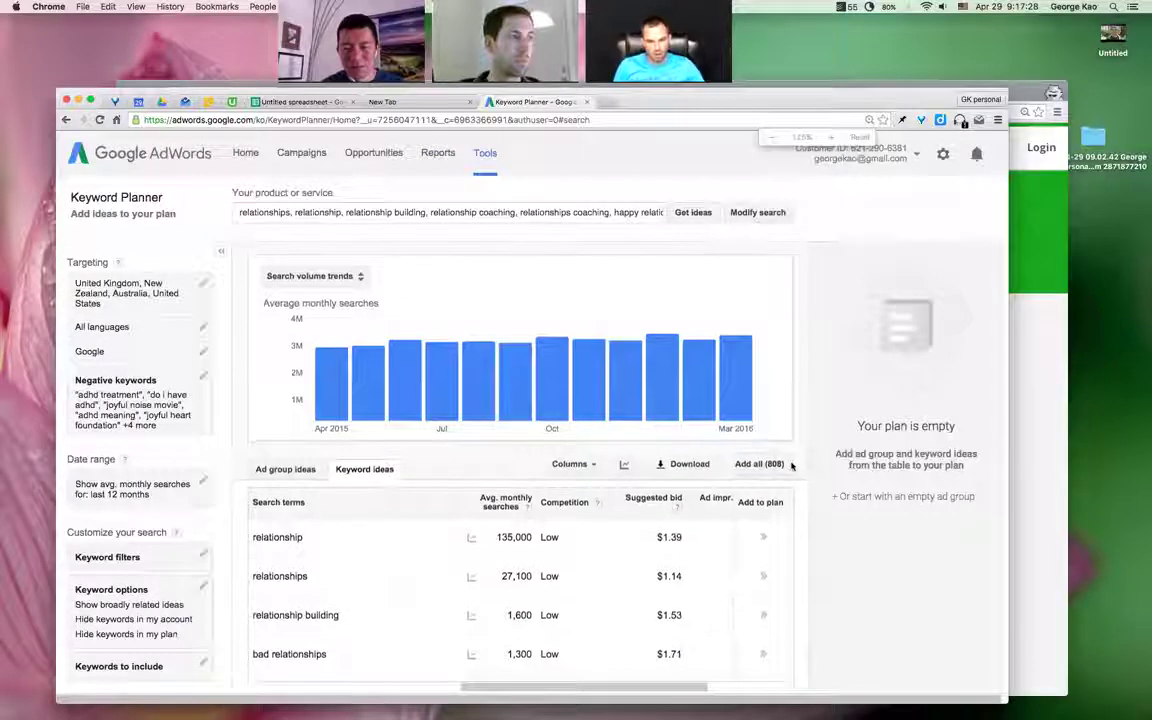
scroll(791, 465, "down", 3)
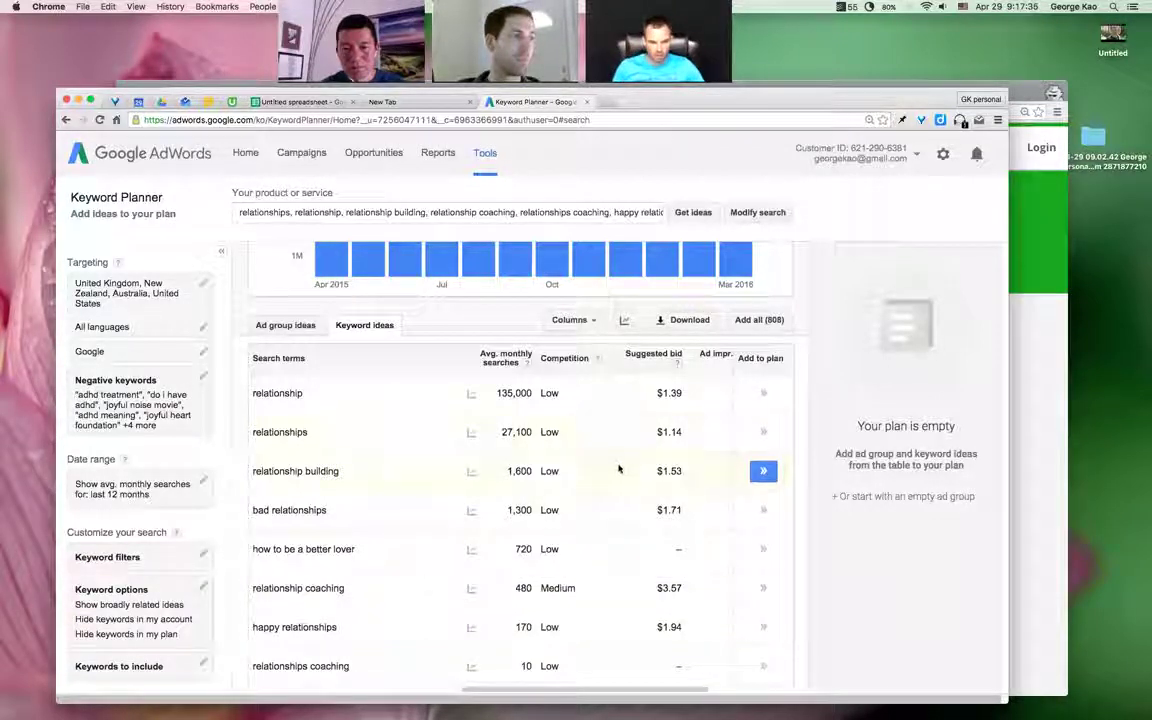
scroll(617, 465, "down", 1)
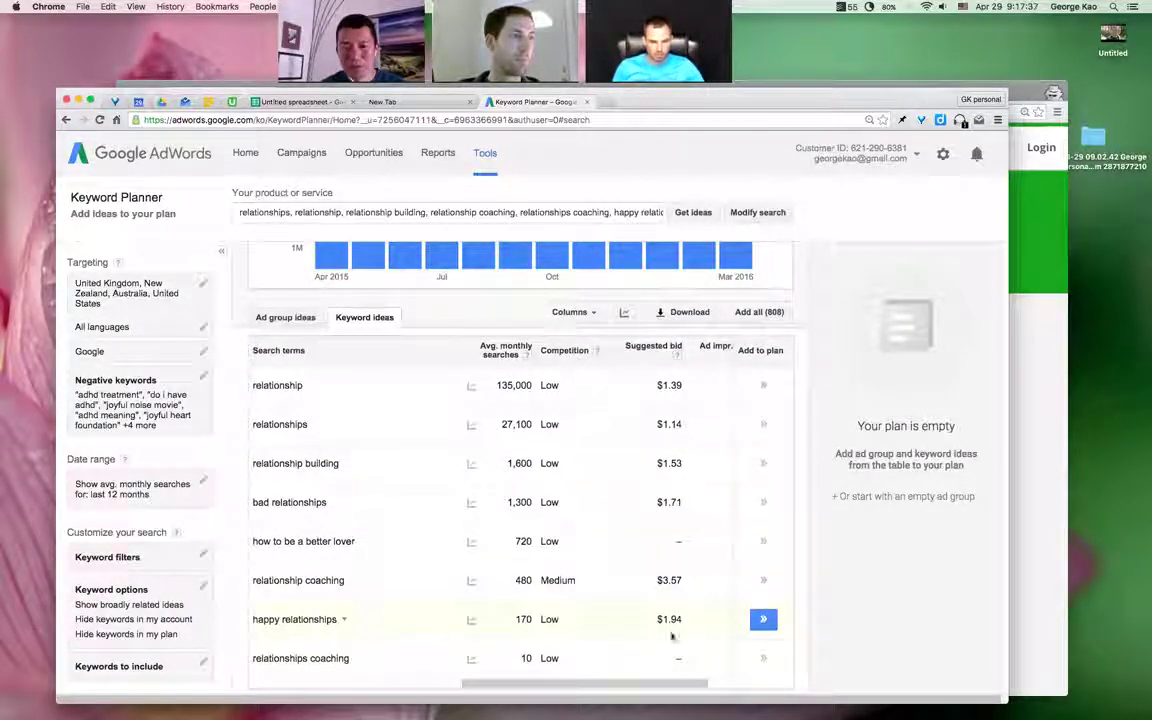
scroll(377, 465, "up", 3)
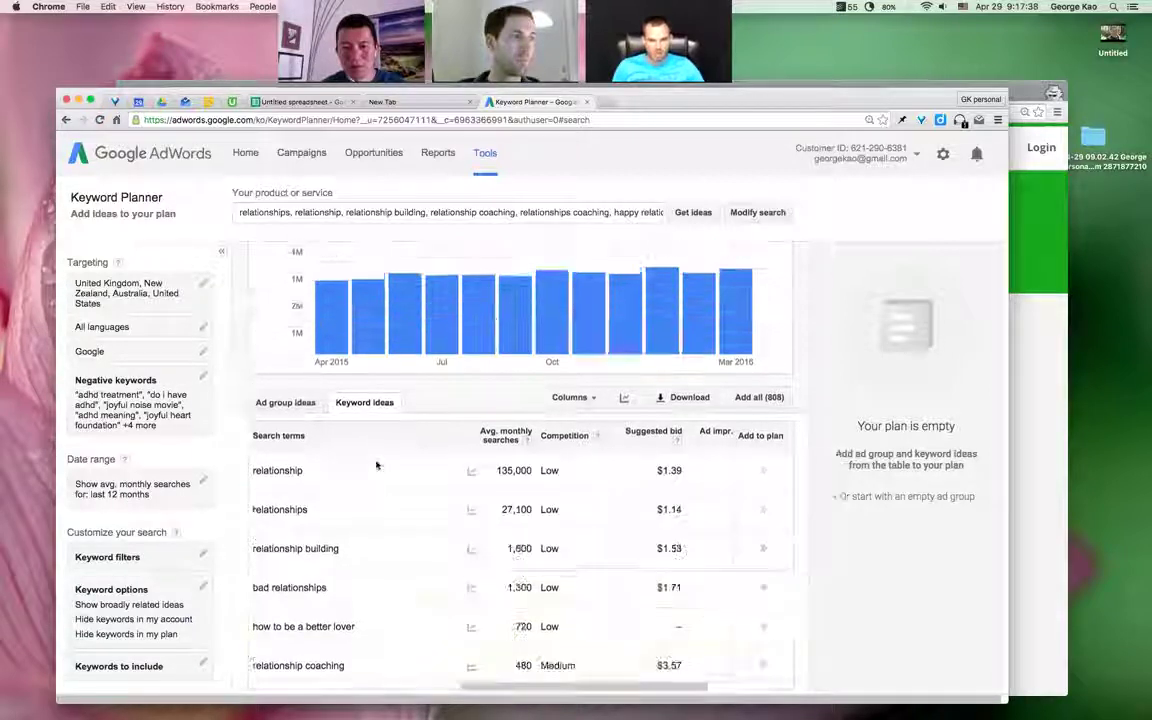
scroll(368, 535, "down", 2)
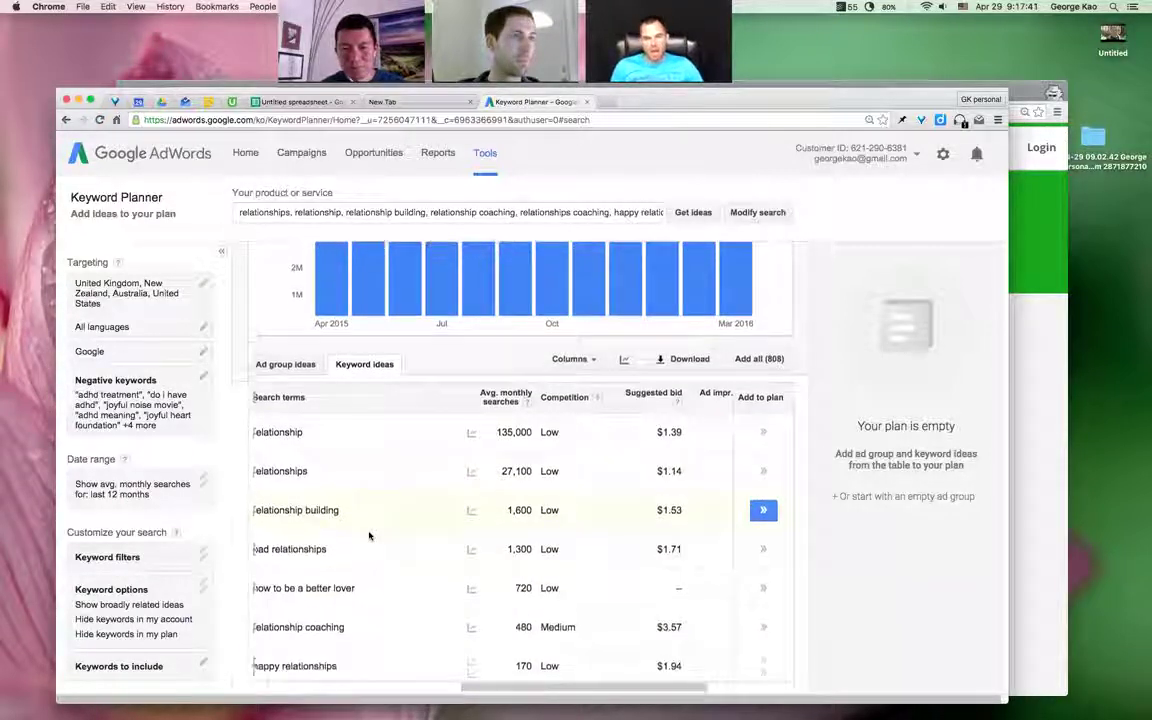
Step: Sort the related keyword ideas below the search terms by average monthly searches, from highest to lowest
scroll(368, 535, "down", 1)
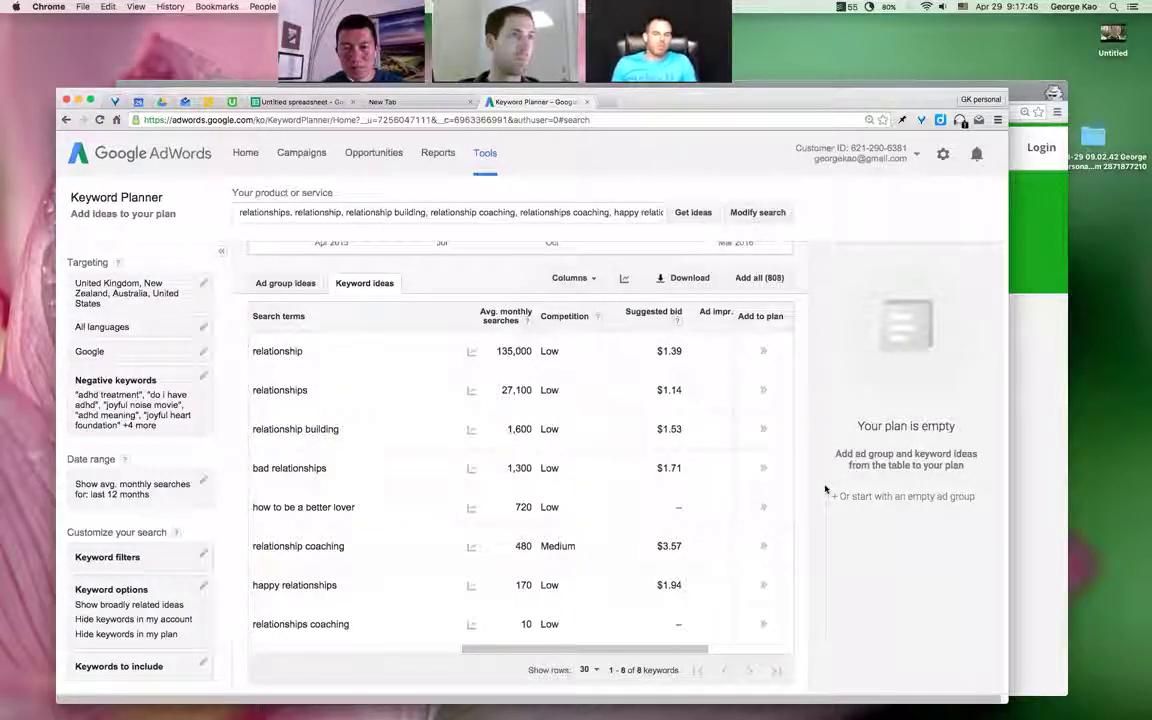
scroll(803, 480, "down", 1)
scroll(803, 480, "down", 8)
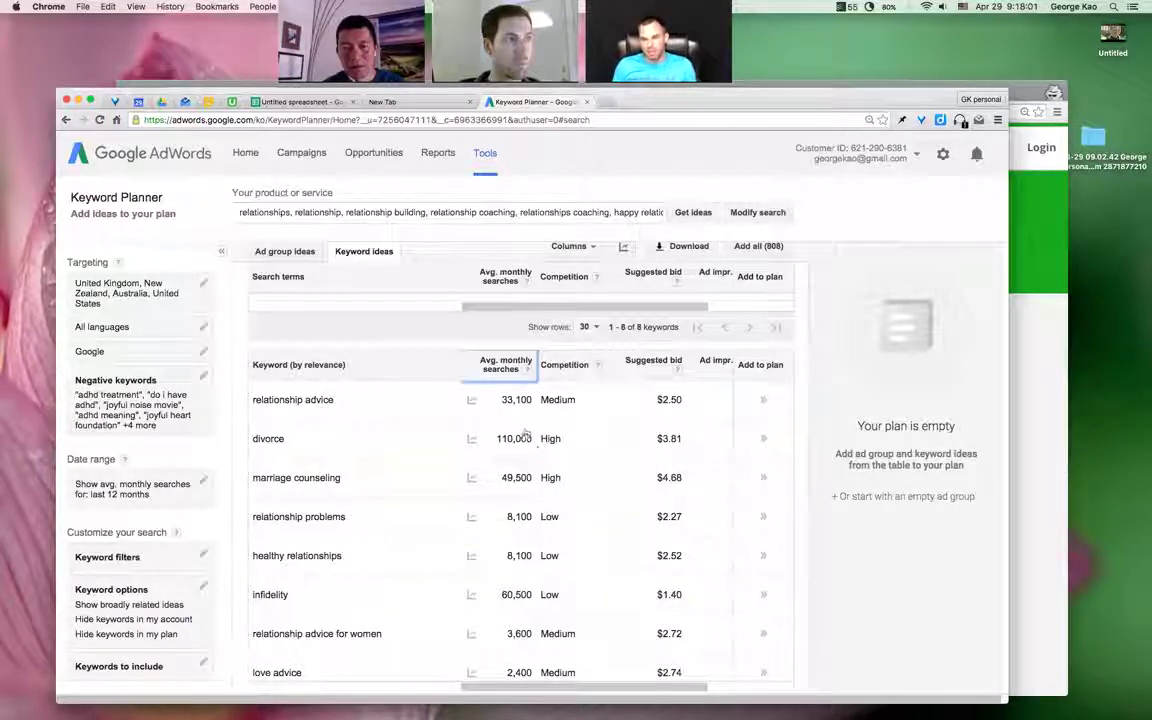
scroll(700, 540, "down", 3)
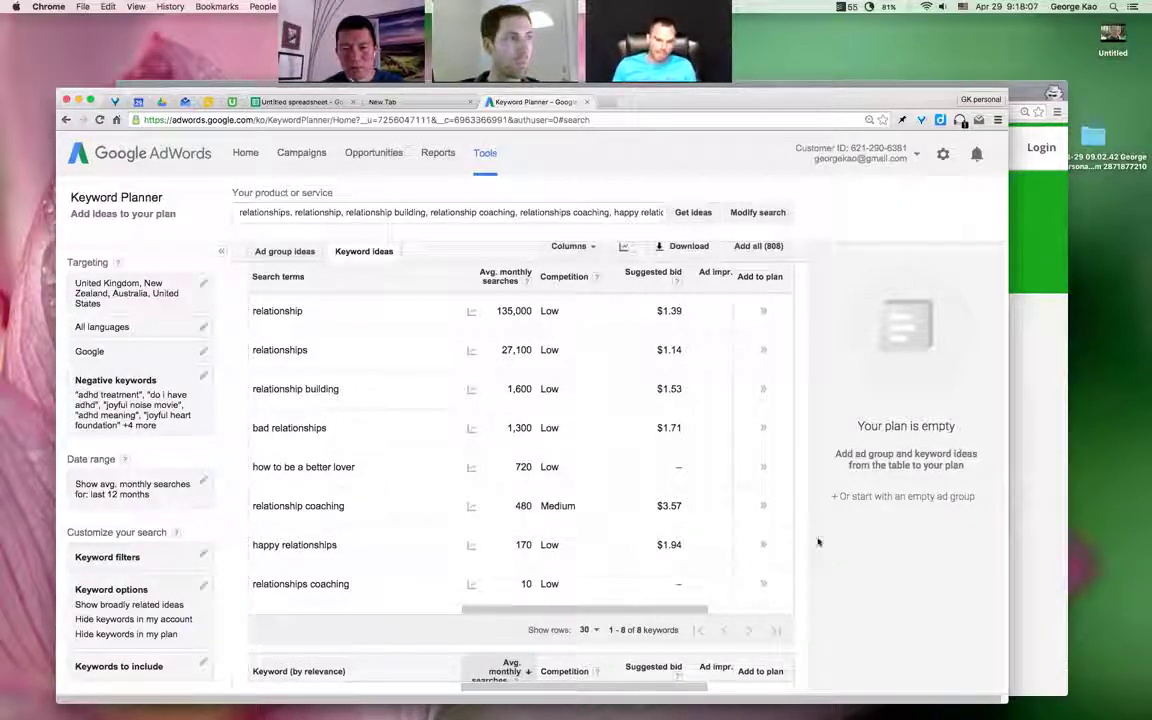
scroll(740, 470, "down", 3)
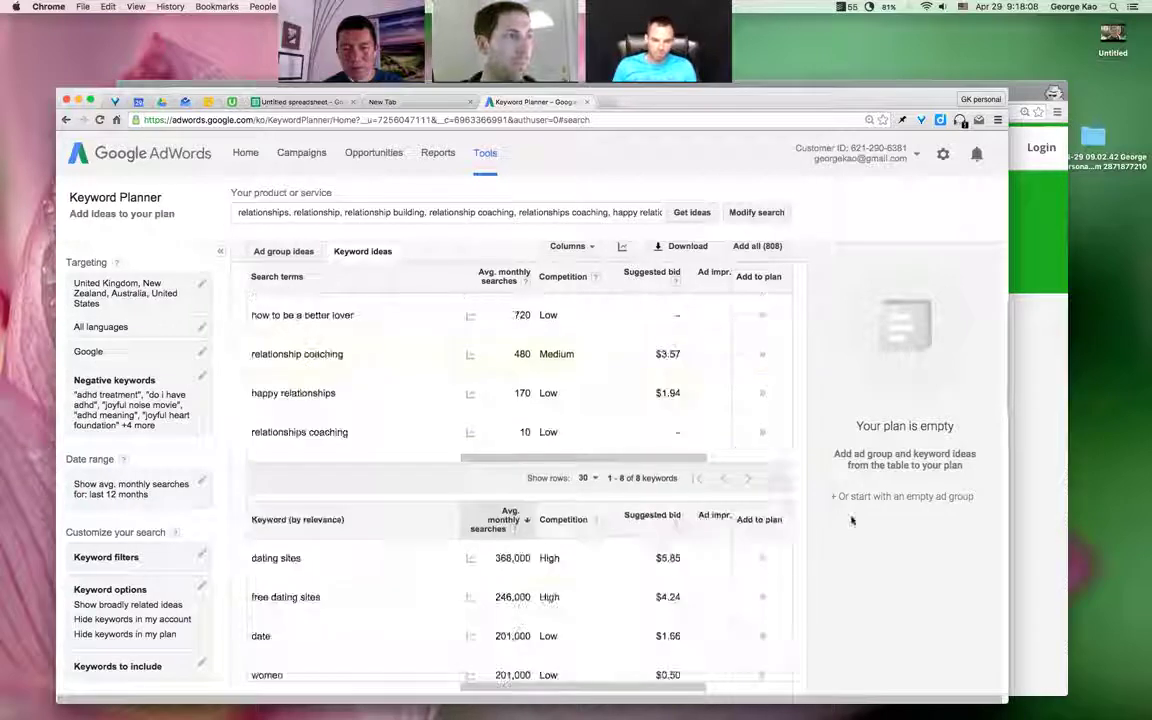
Step: Examine the monthly searches, competition and suggested bids on the first page of sorted keyword ideas, highlighting relationship advice
scroll(784, 522, "down", 3)
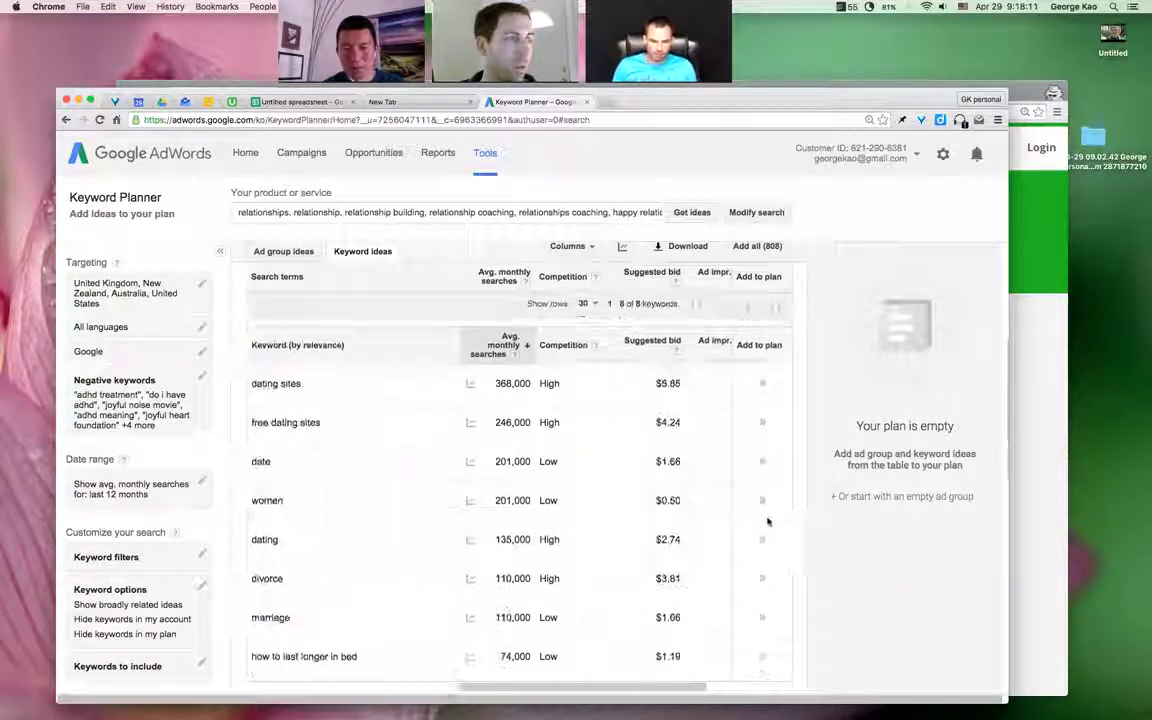
scroll(768, 520, "down", 1)
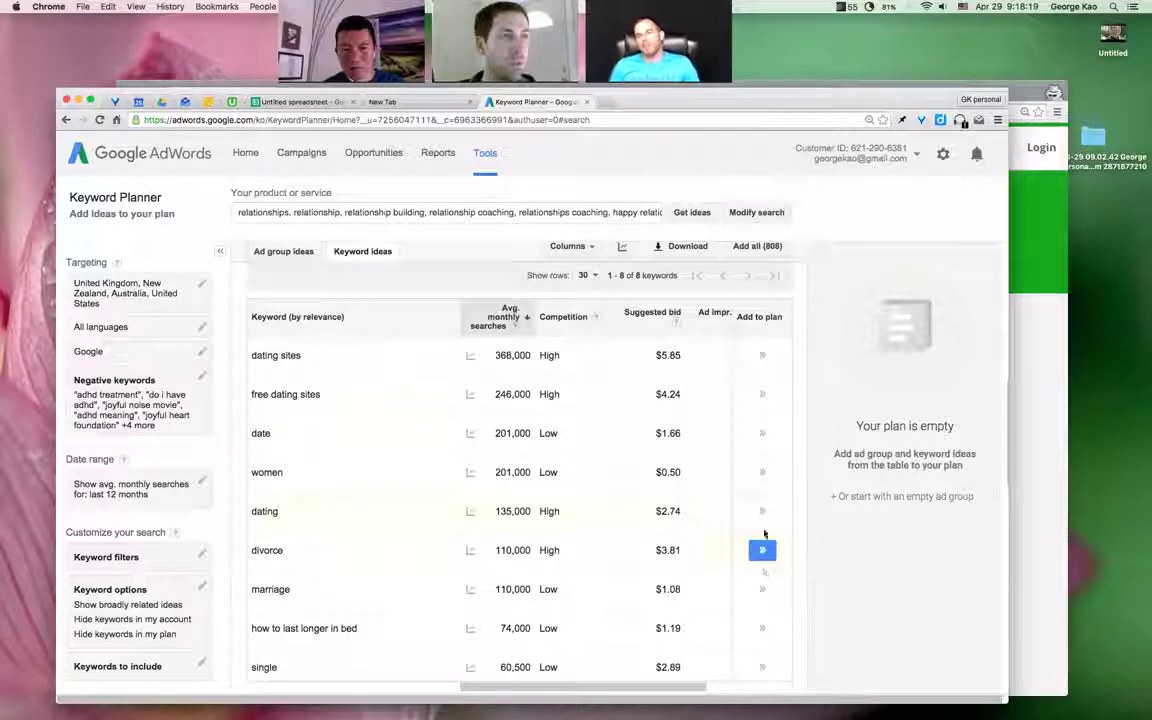
scroll(762, 540, "down", 2)
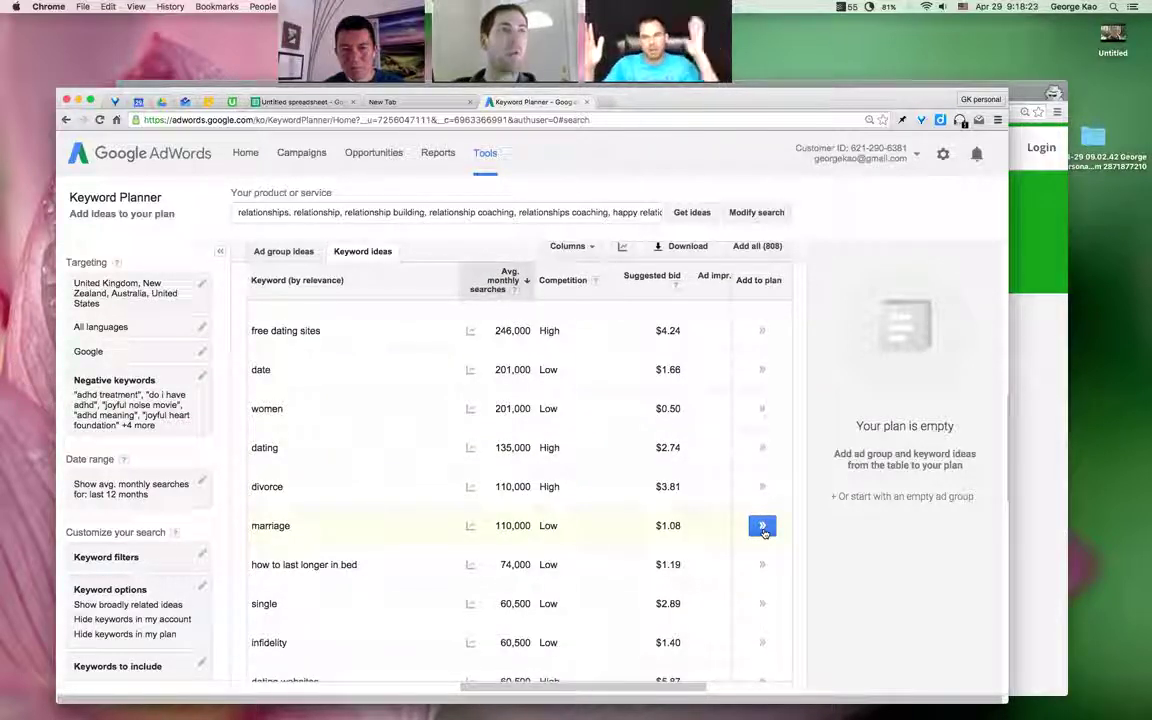
scroll(762, 530, "down", 2)
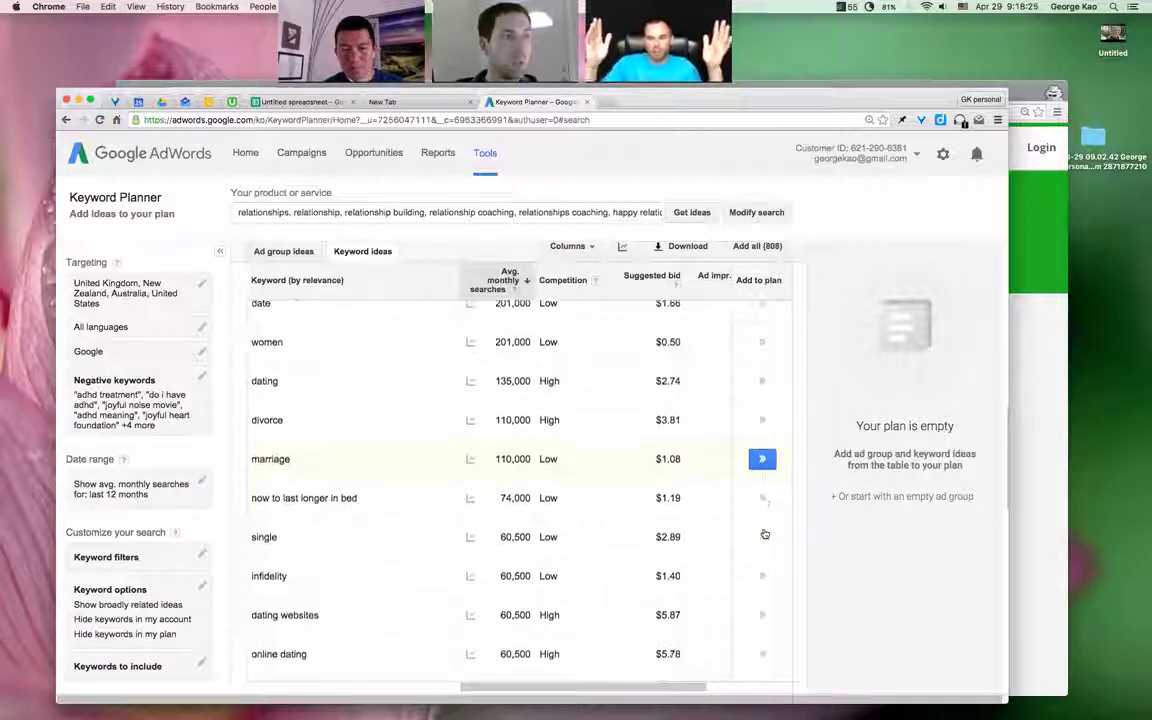
scroll(765, 534, "down", 2)
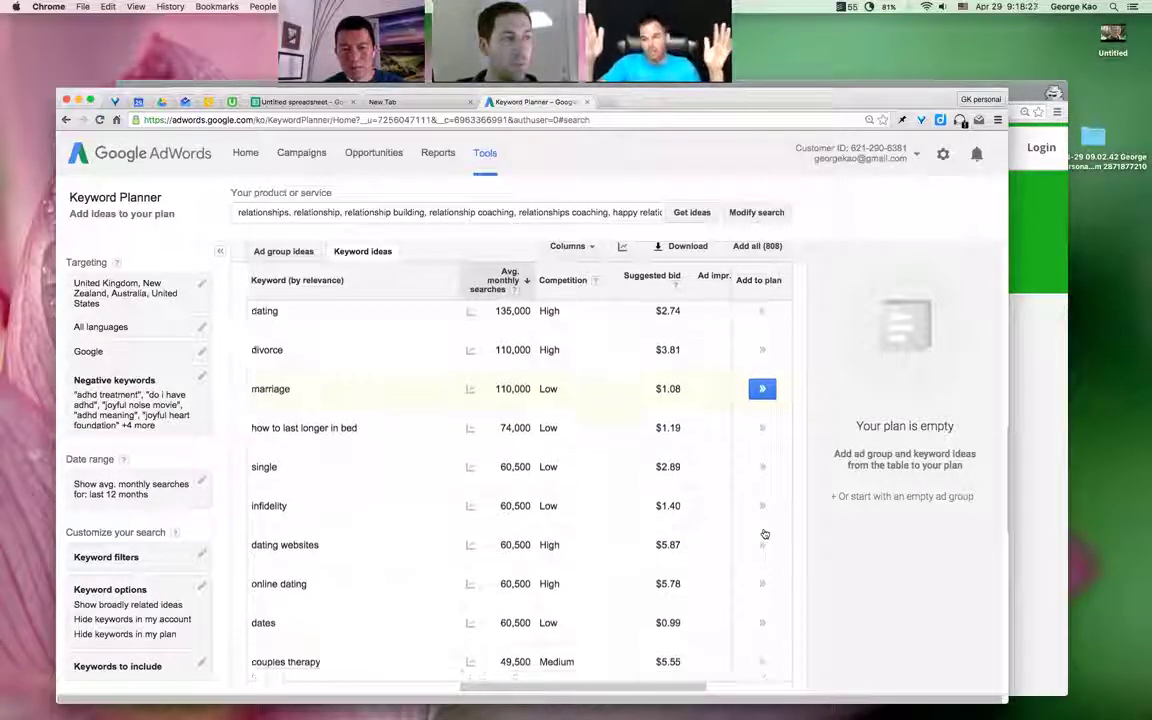
scroll(765, 534, "down", 2)
scroll(763, 532, "down", 1)
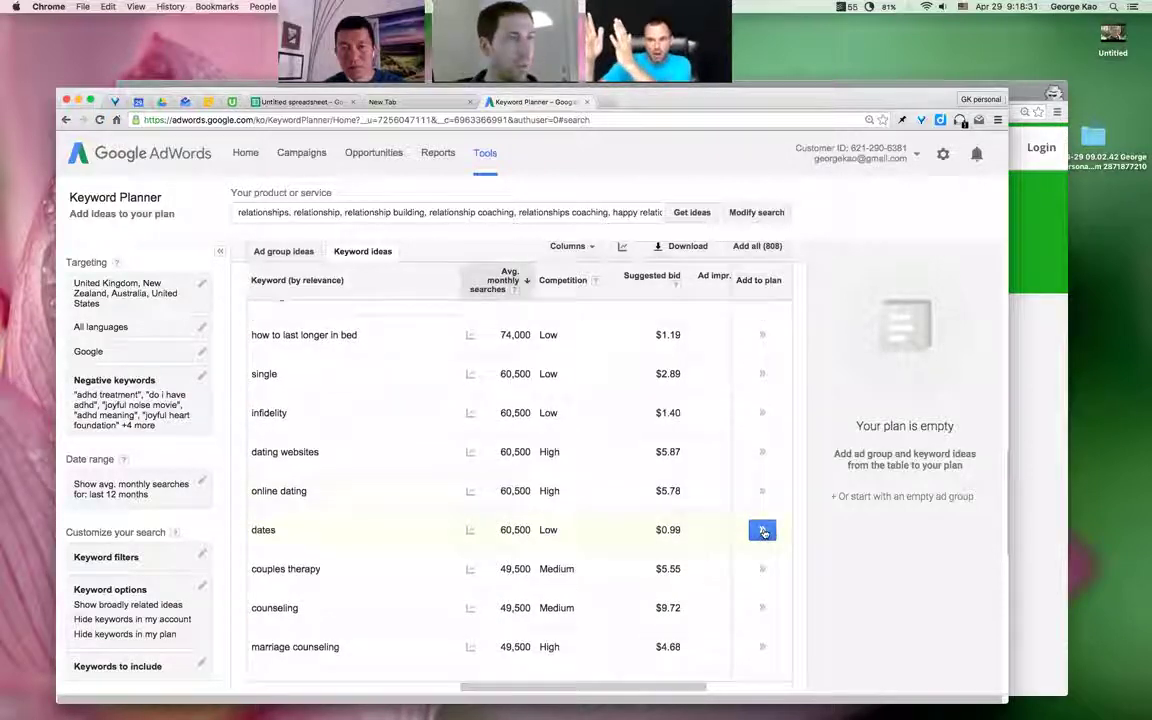
scroll(763, 532, "down", 2)
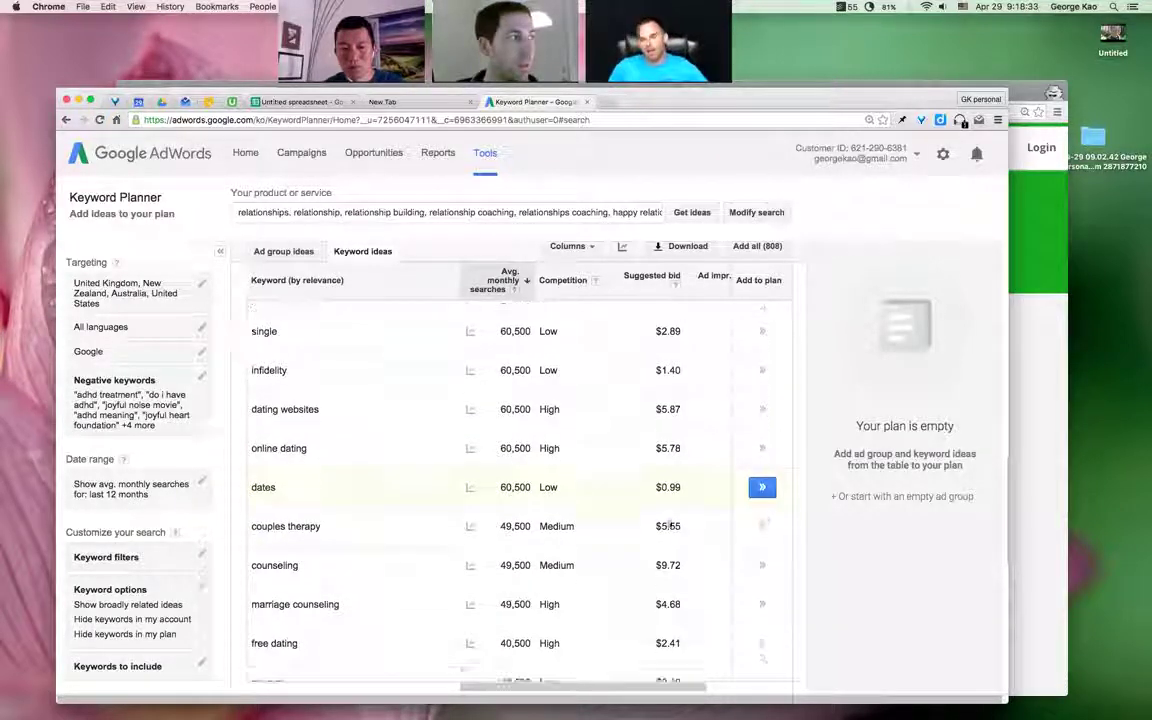
scroll(634, 513, "down", 1)
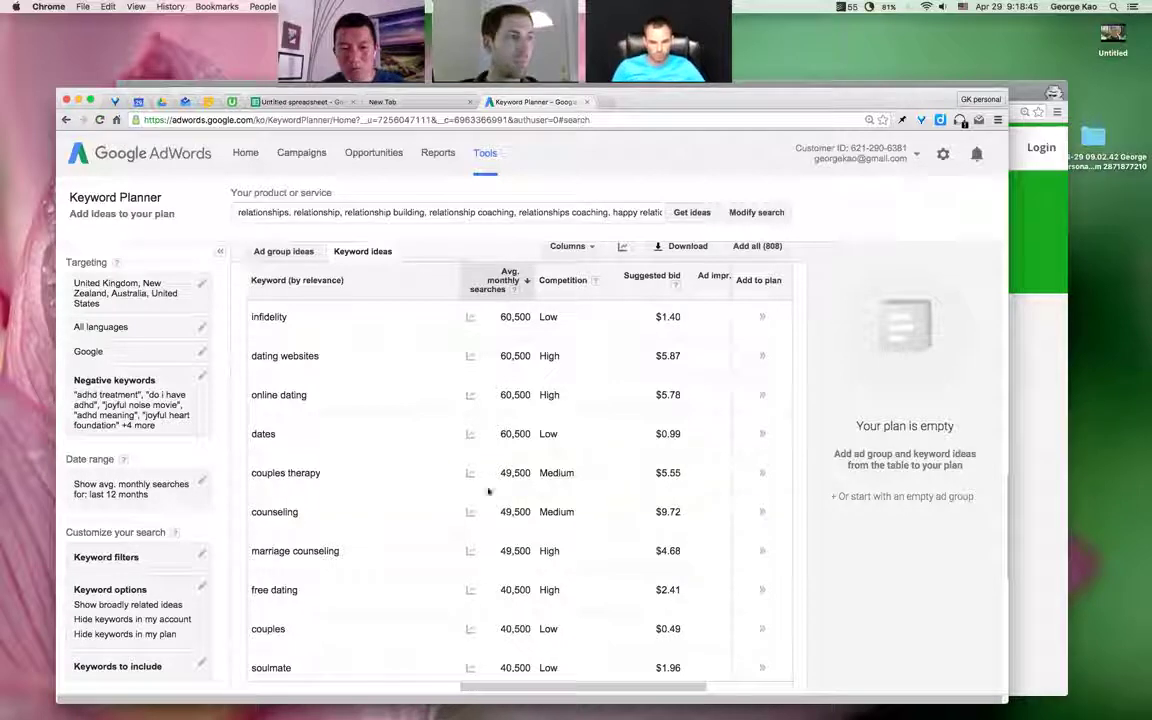
scroll(399, 496, "down", 2)
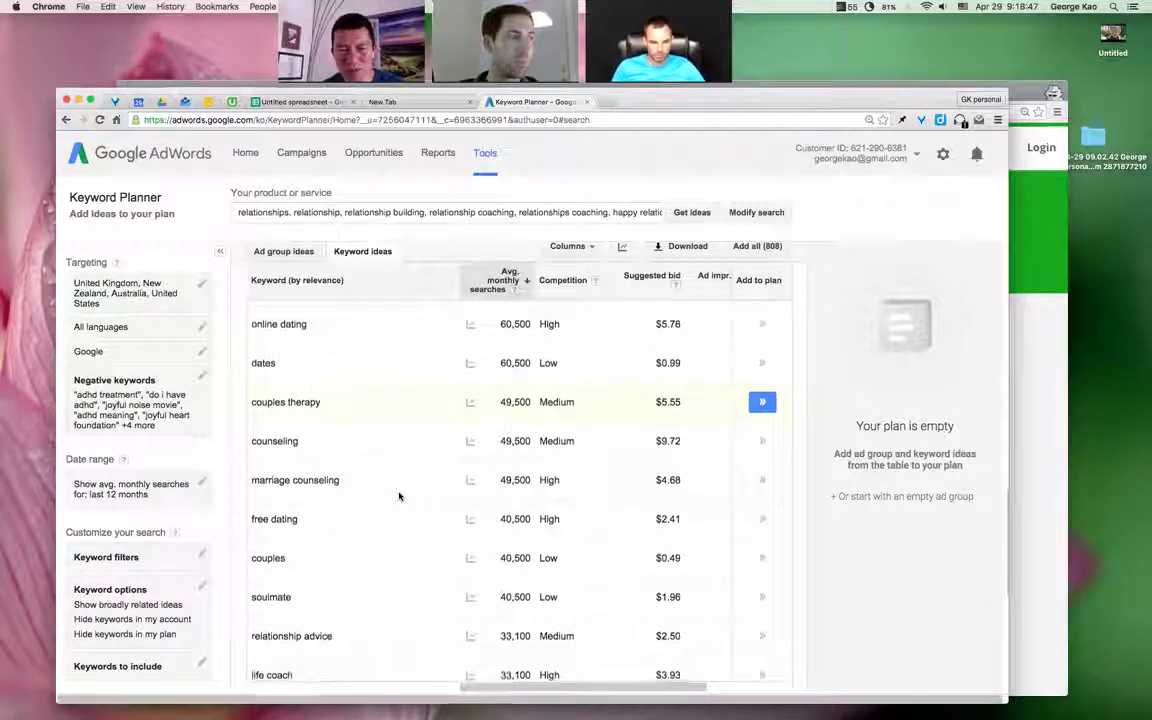
scroll(399, 496, "down", 2)
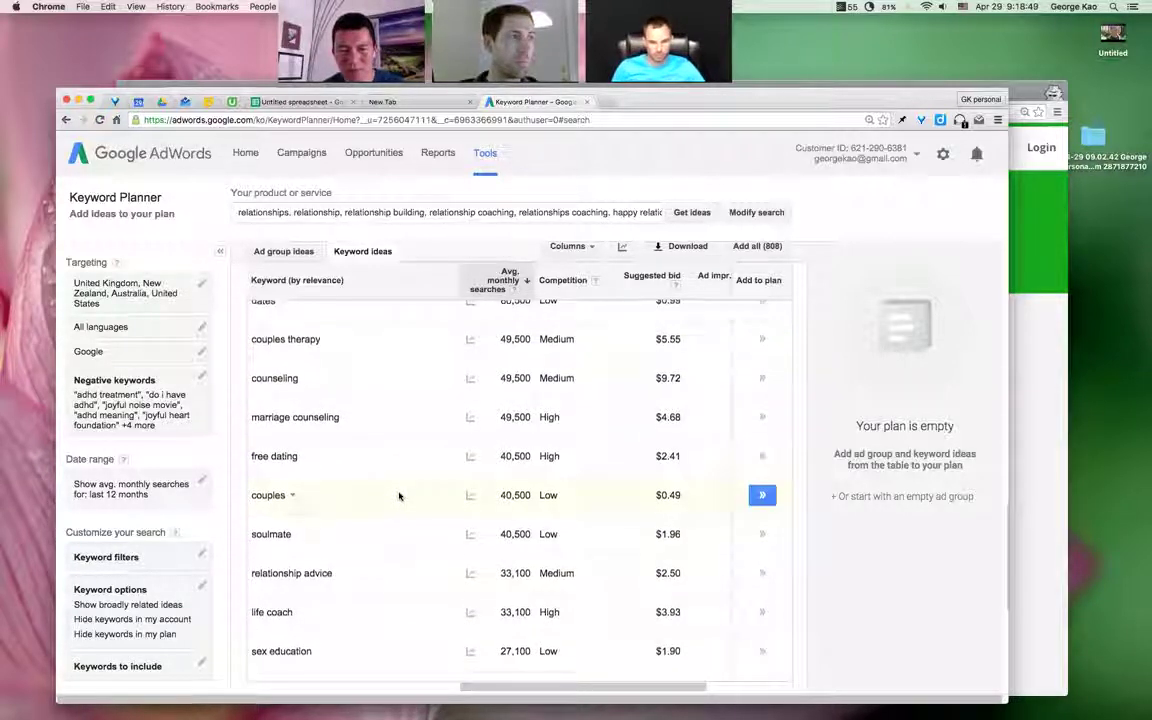
scroll(399, 496, "down", 1)
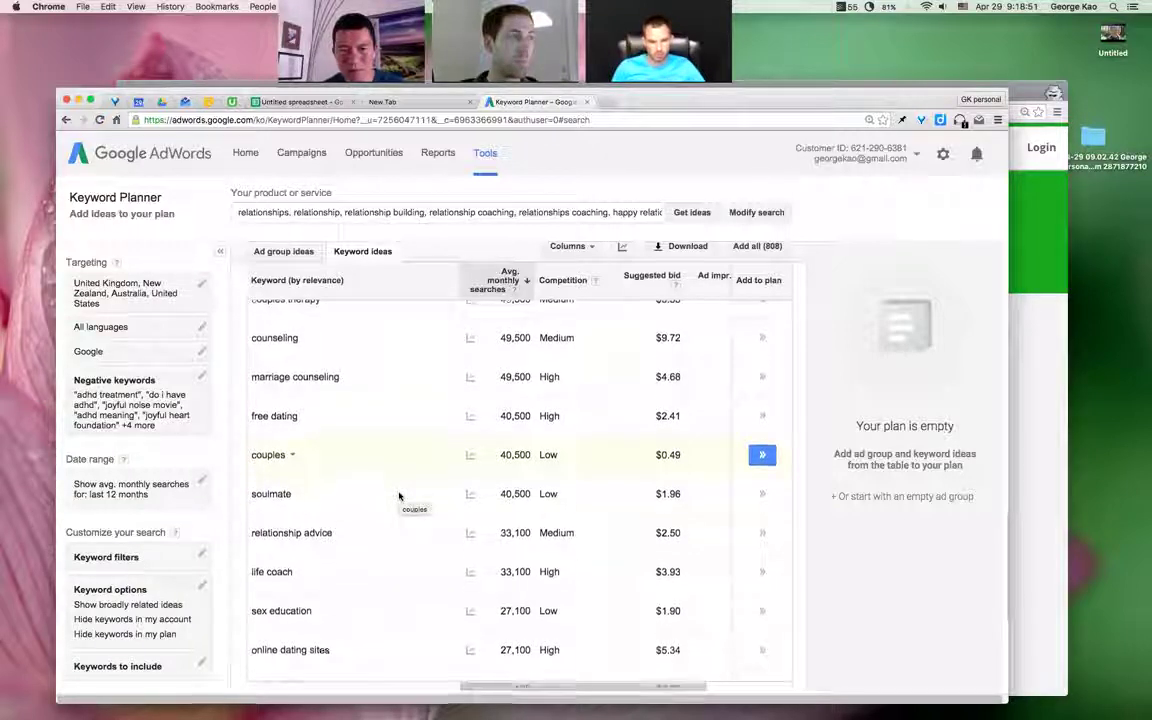
scroll(399, 496, "down", 1)
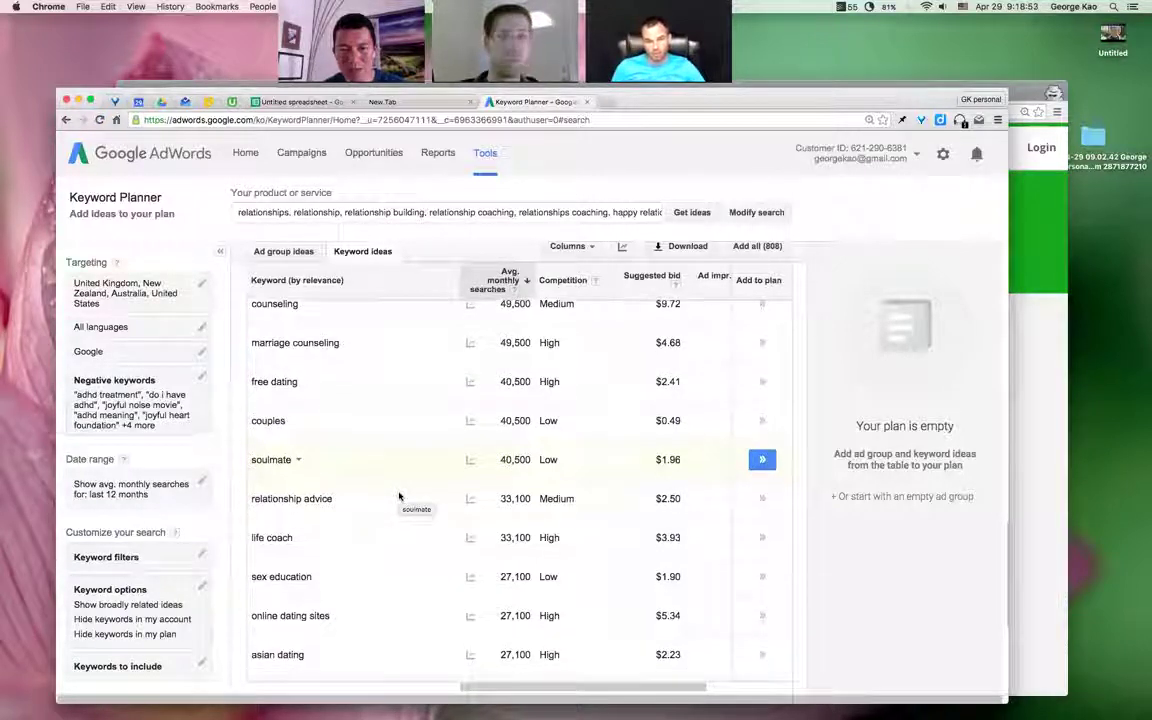
scroll(398, 500, "down", 1)
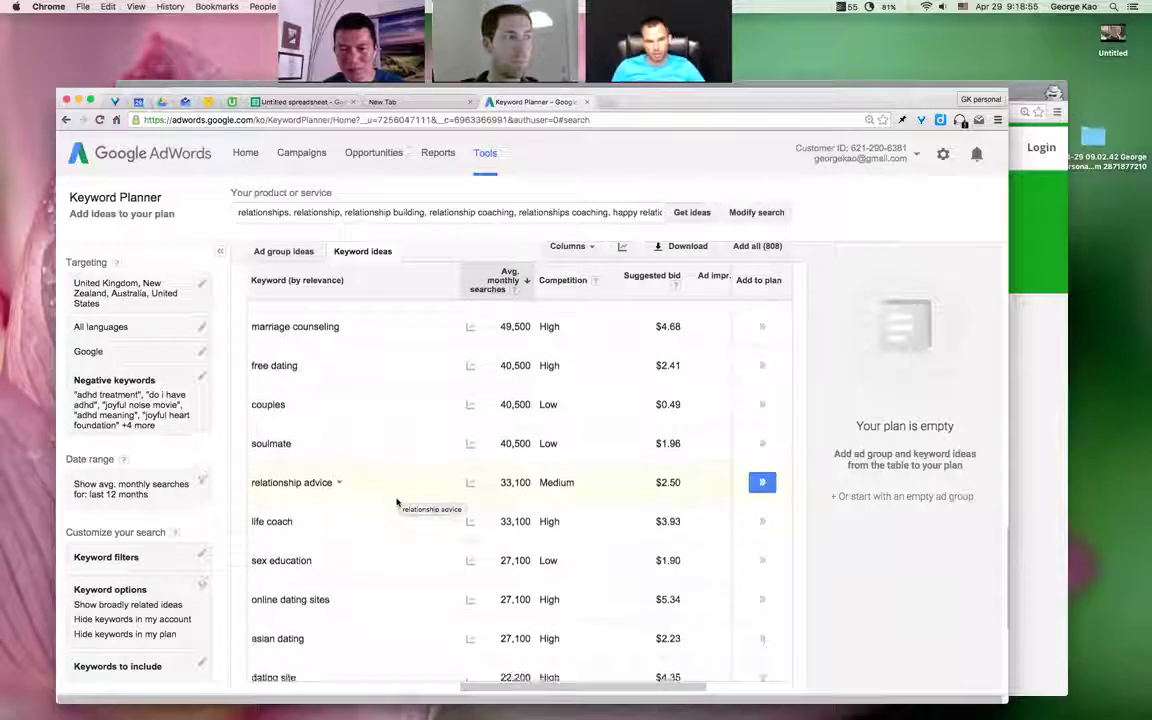
scroll(397, 502, "down", 1)
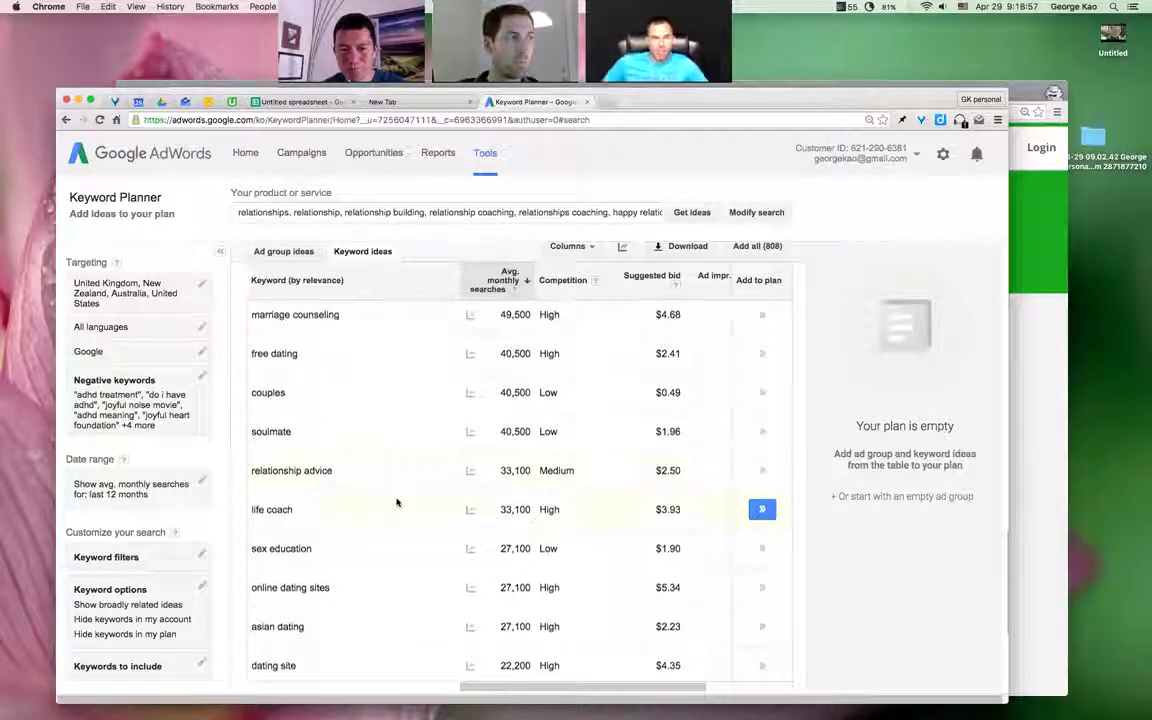
scroll(397, 502, "down", 4)
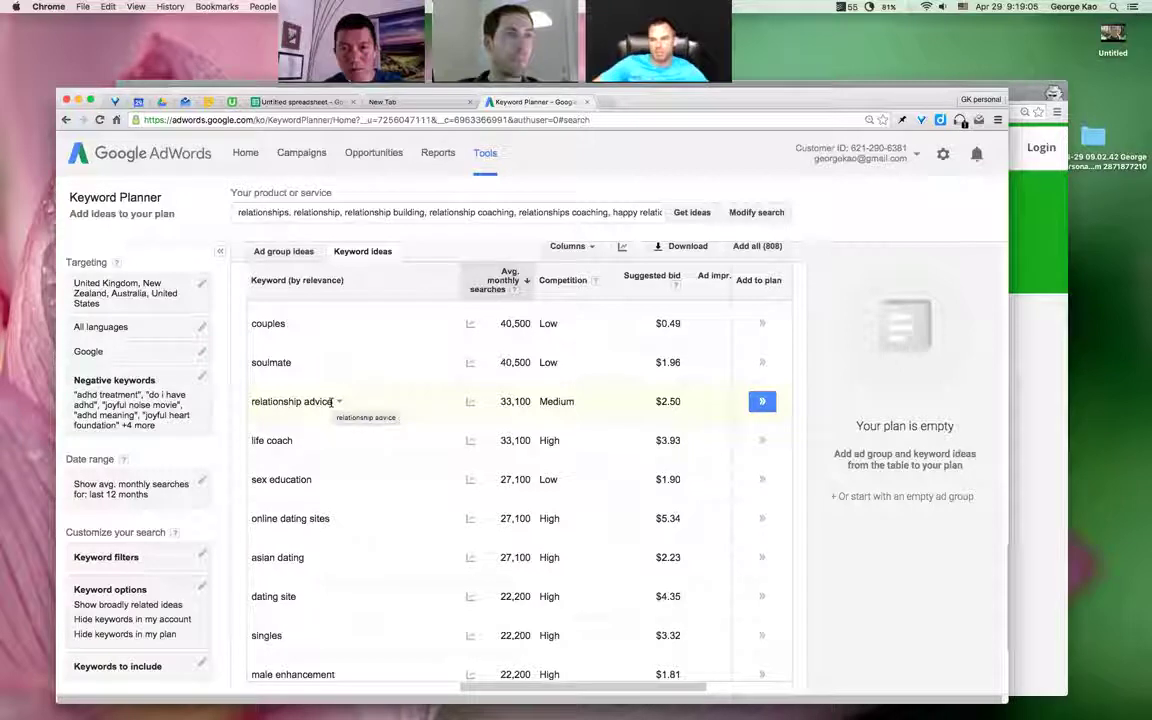
left_click_drag(330, 401, 253, 401)
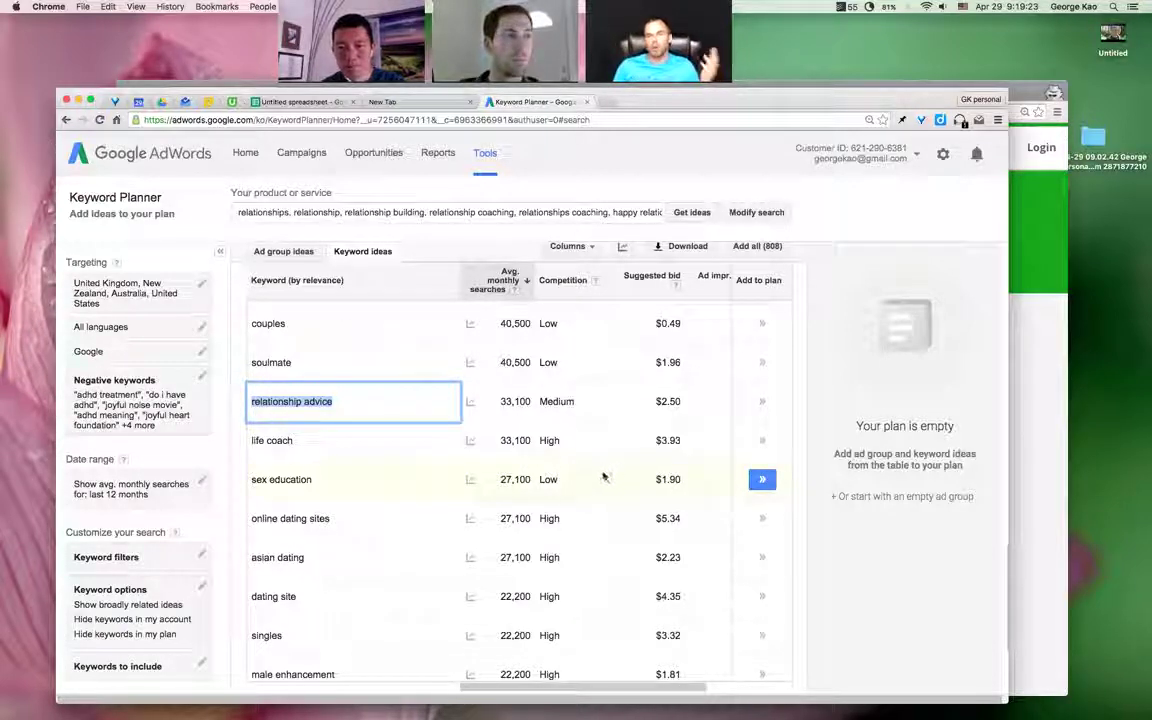
Step: Go to the second page of keyword ideas and examine their monthly searches and competition from the end back to the start
scroll(603, 476, "down", 1)
scroll(603, 476, "down", 5)
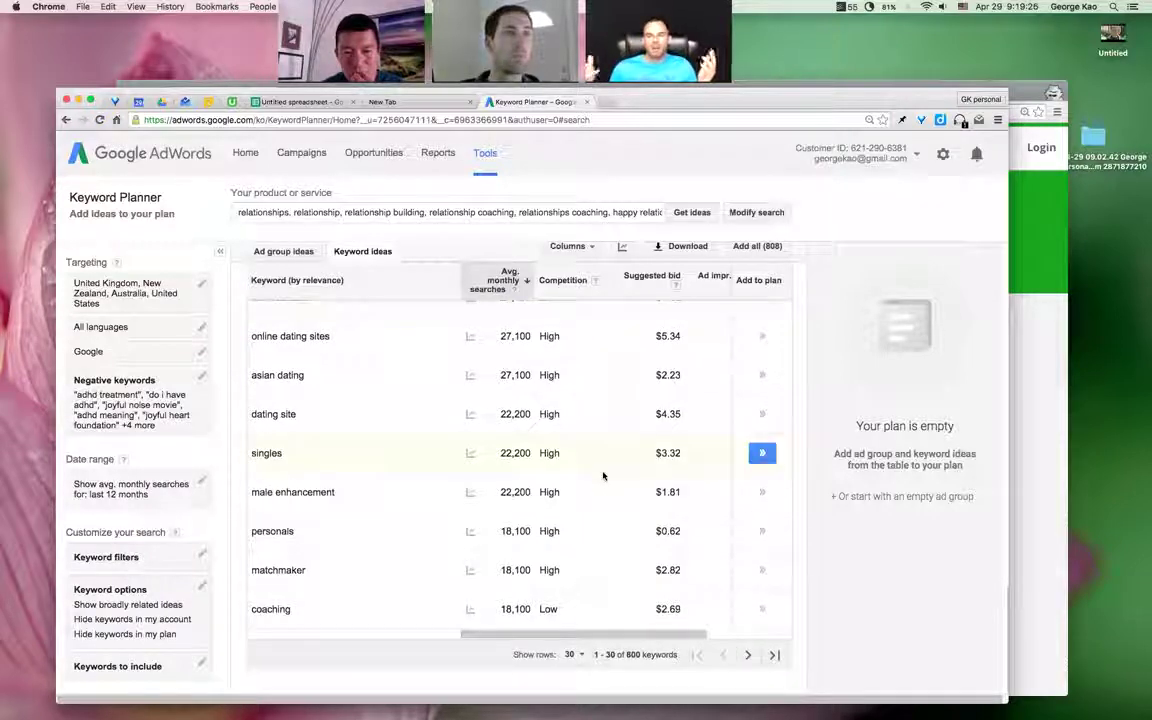
left_click(748, 655)
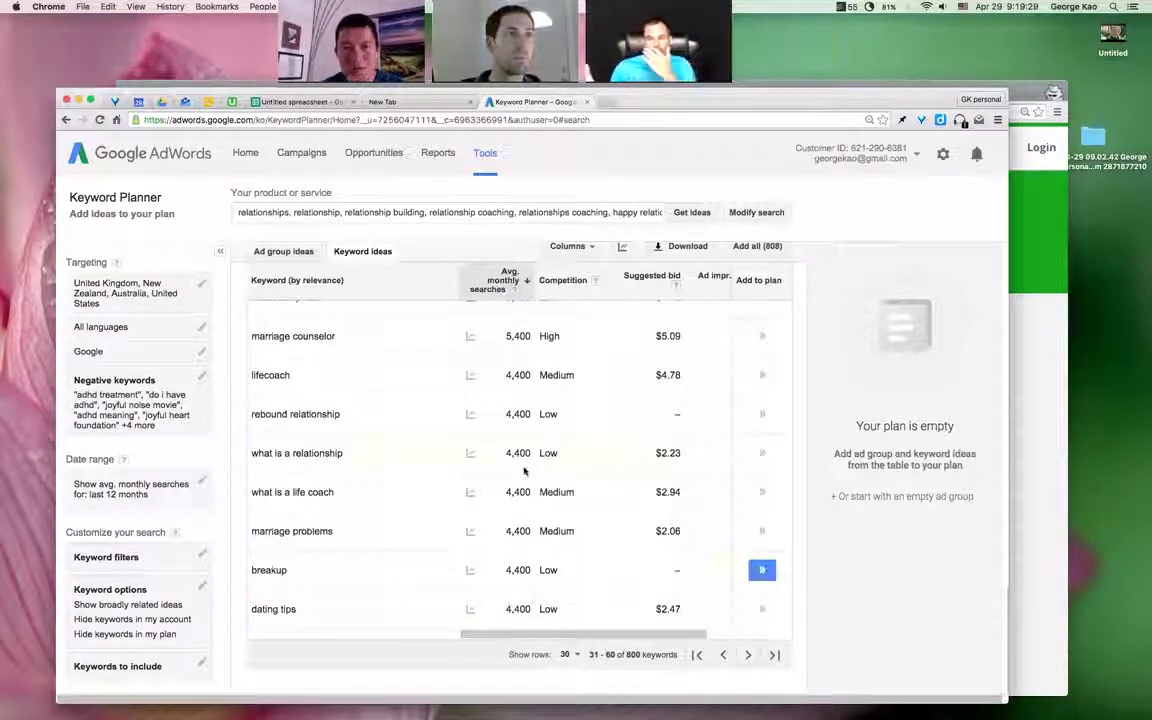
scroll(523, 470, "up", 3)
scroll(524, 470, "up", 5)
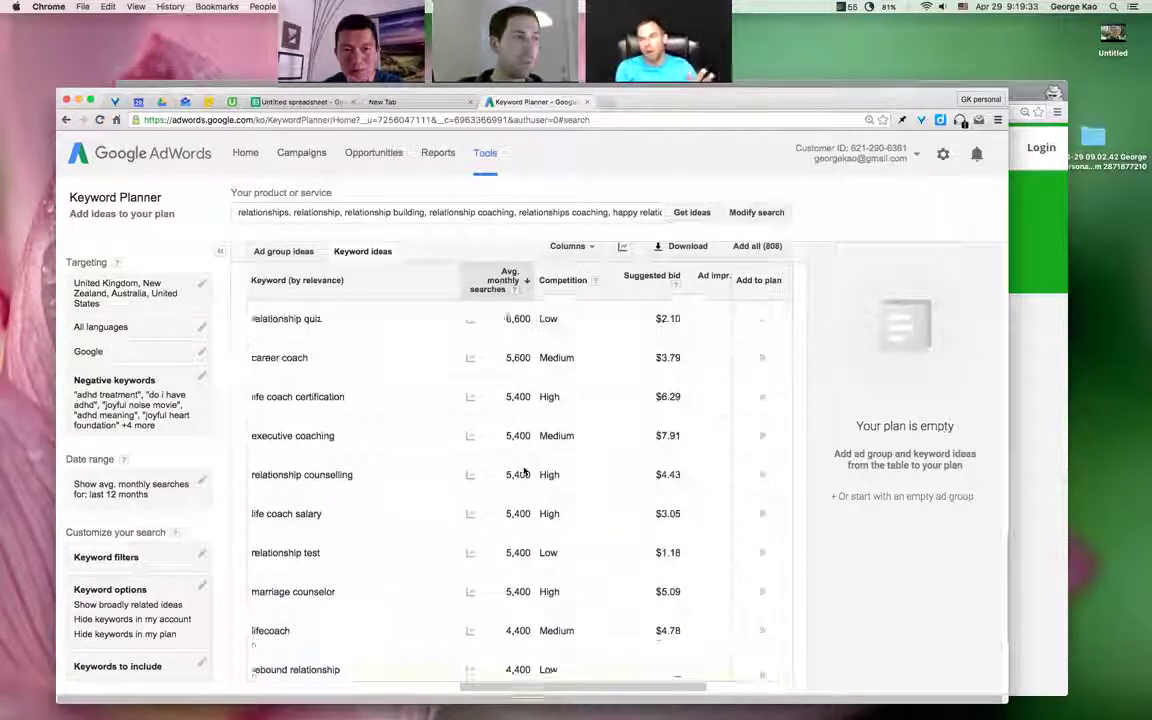
scroll(524, 472, "up", 3)
scroll(524, 470, "up", 4)
scroll(523, 467, "up", 2)
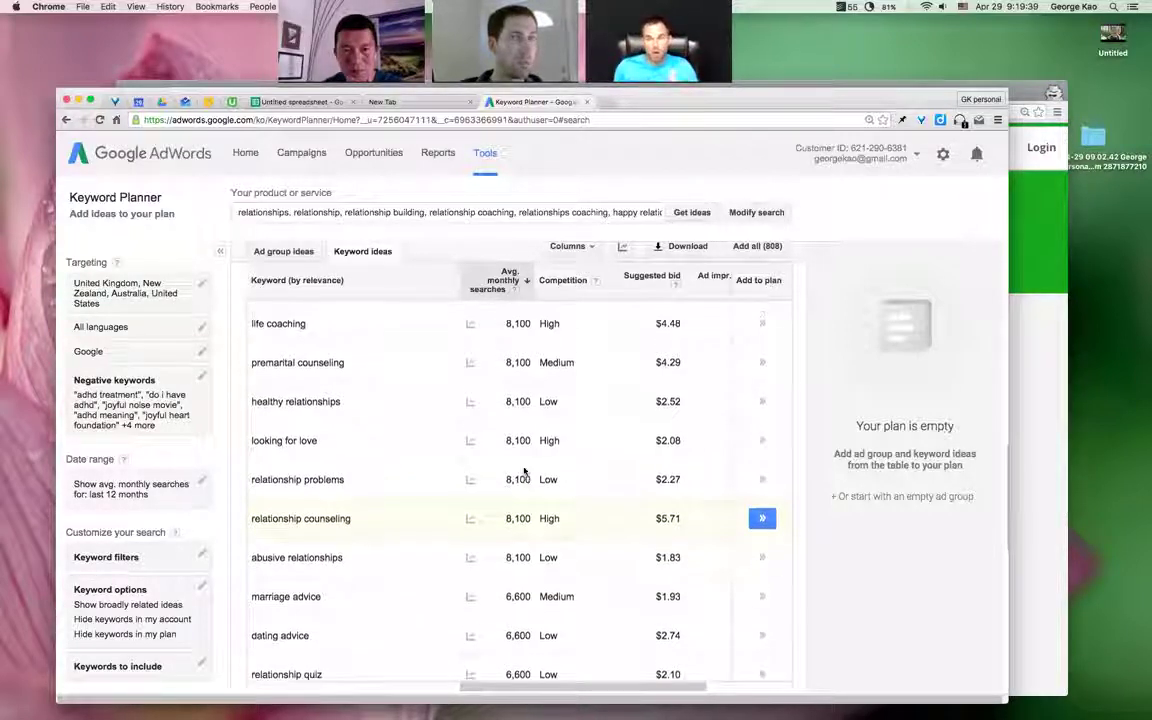
scroll(524, 470, "up", 2)
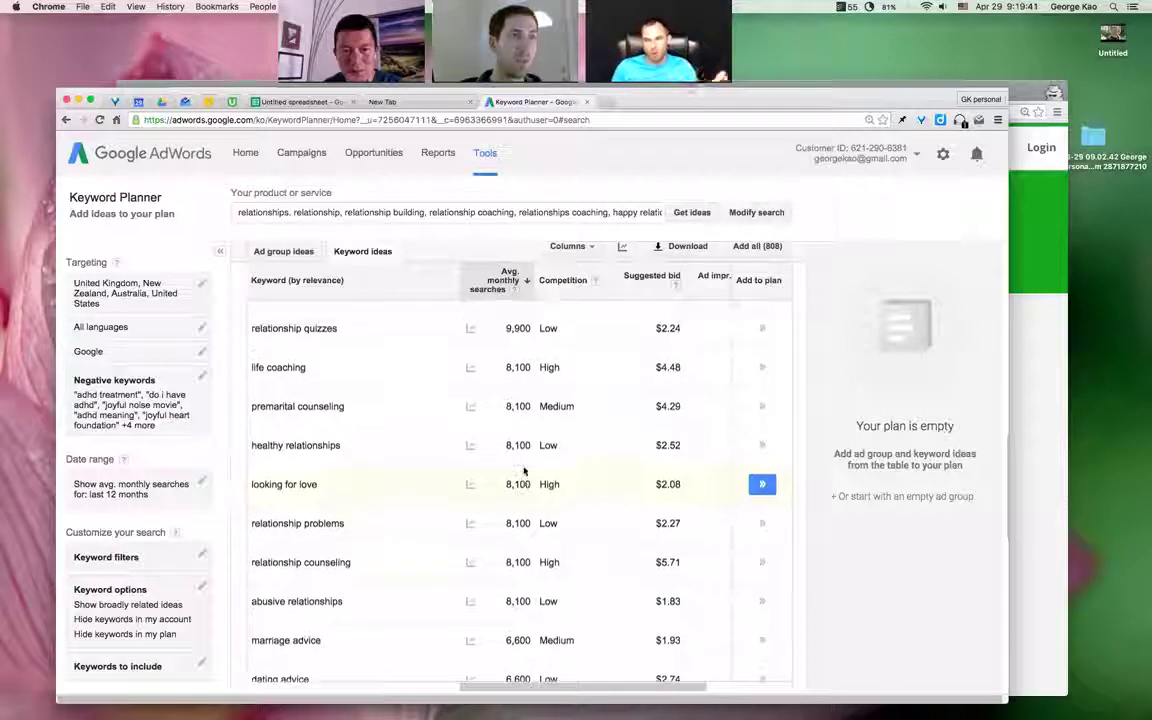
scroll(524, 470, "up", 1)
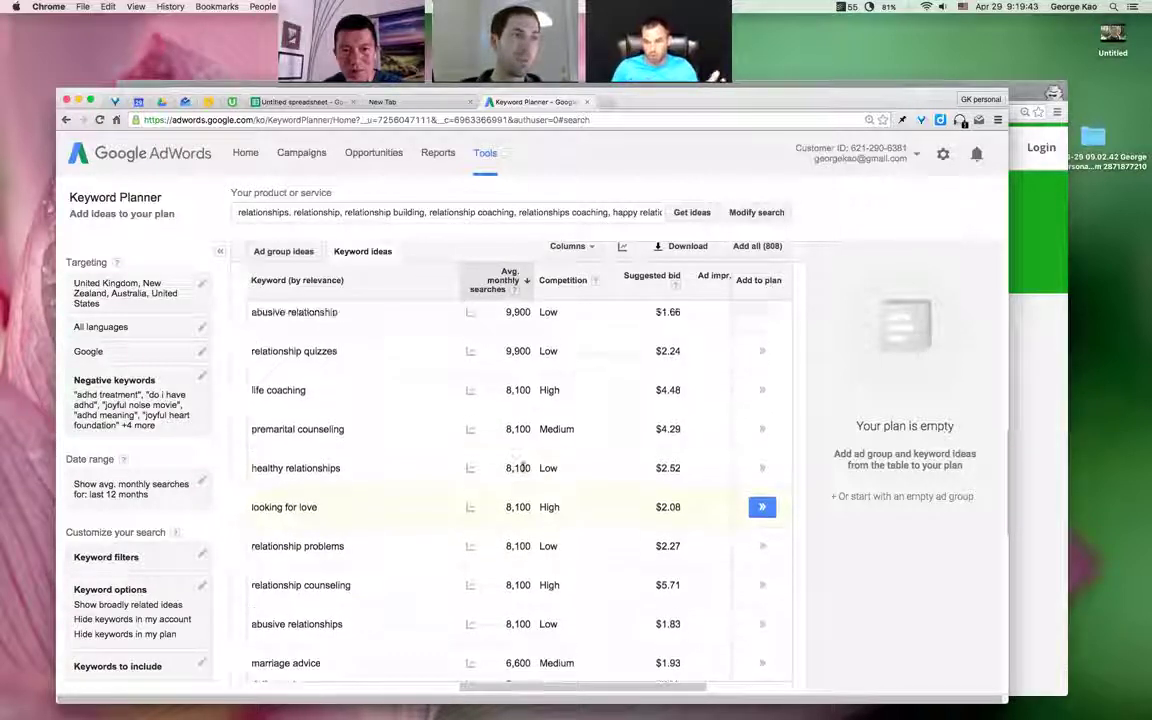
scroll(522, 467, "up", 5)
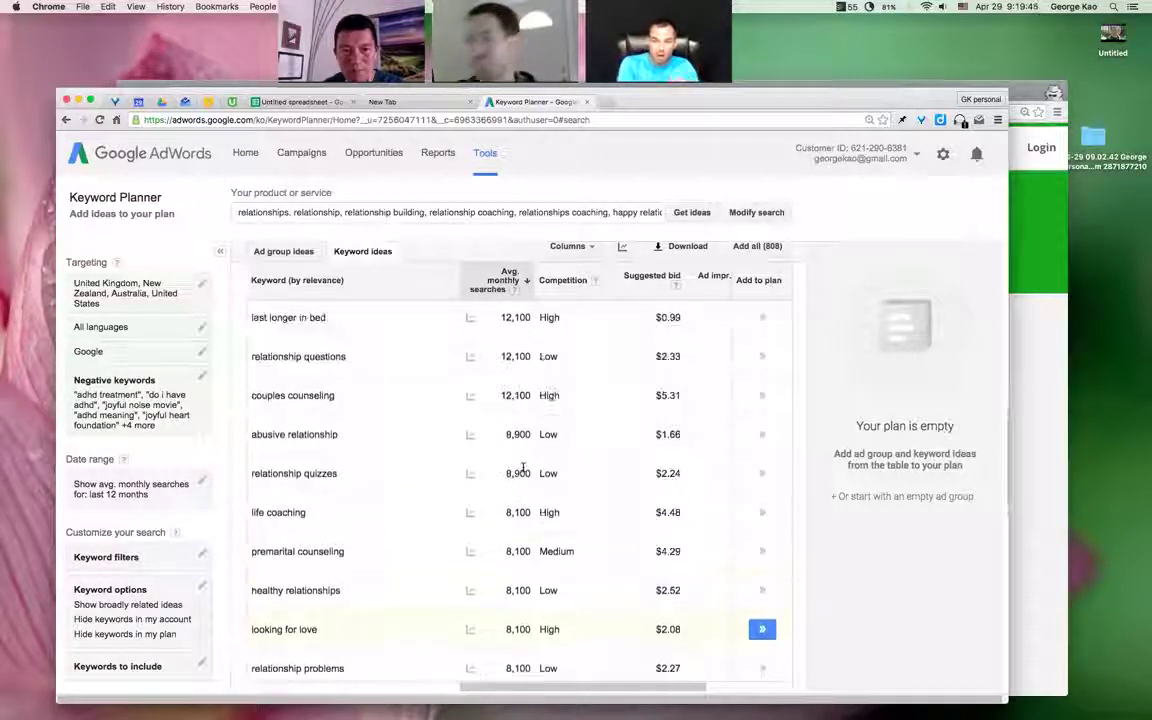
scroll(523, 469, "up", 4)
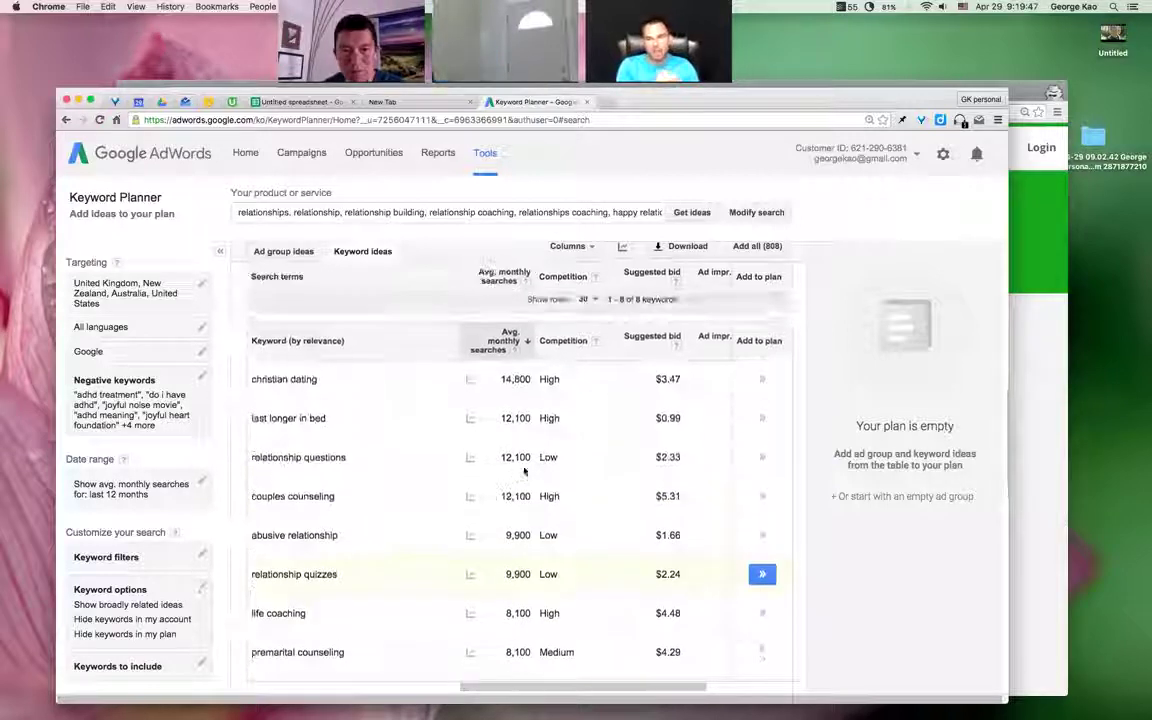
Step: Copy the keyword healthy relationships from the second page of keyword ideas
scroll(524, 470, "down", 3)
scroll(524, 470, "down", 4)
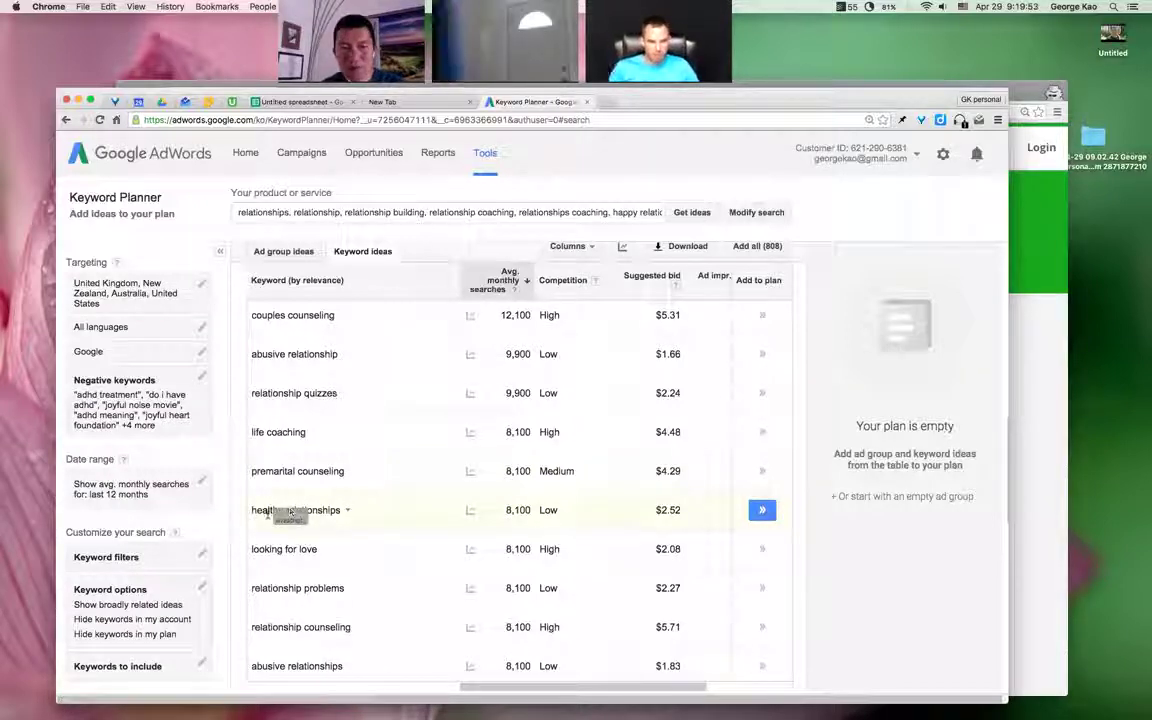
left_click_drag(251, 510, 340, 515)
key("super+c")
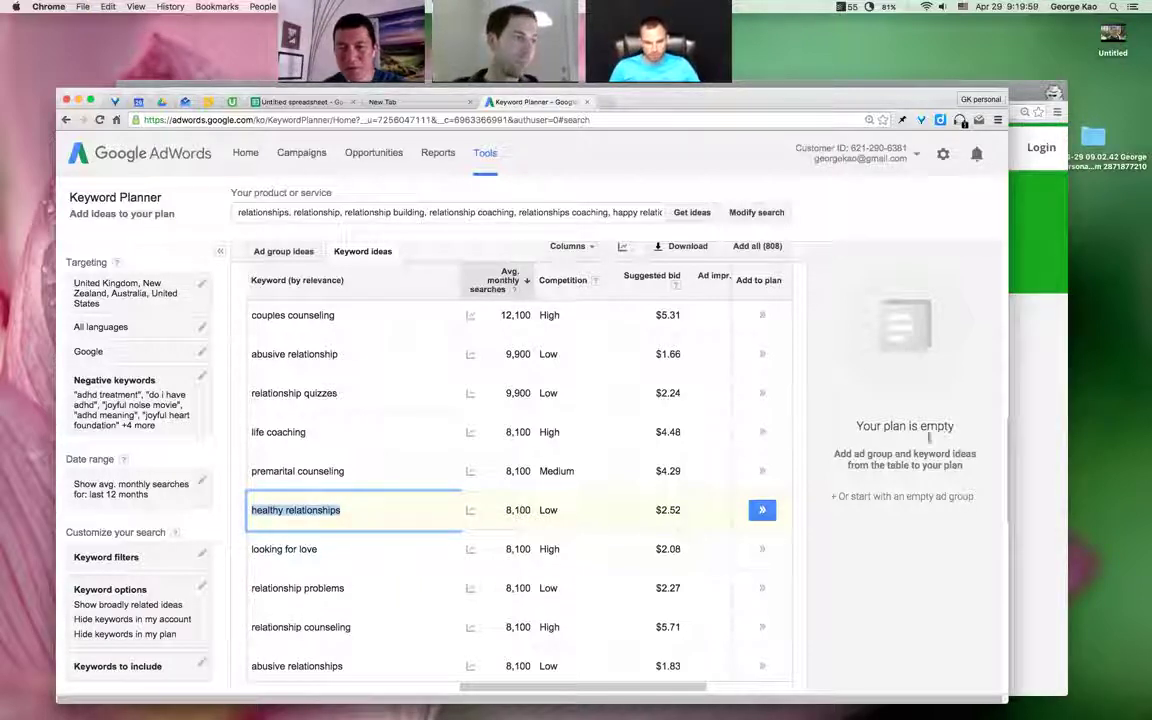
Step: Switch to the Udemy browser window and search for courses with the copied keyword, choosing the suggestion healthy relationships
left_click(1052, 422)
double_click(253, 146)
key("super+v")
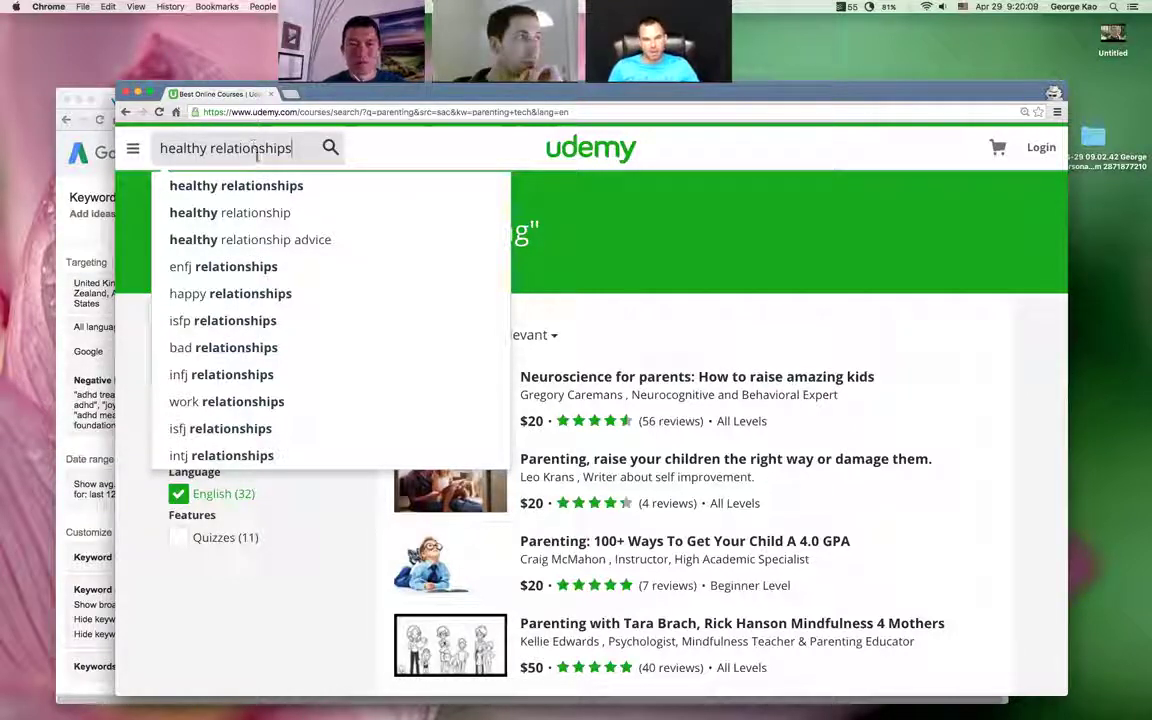
left_click(262, 184)
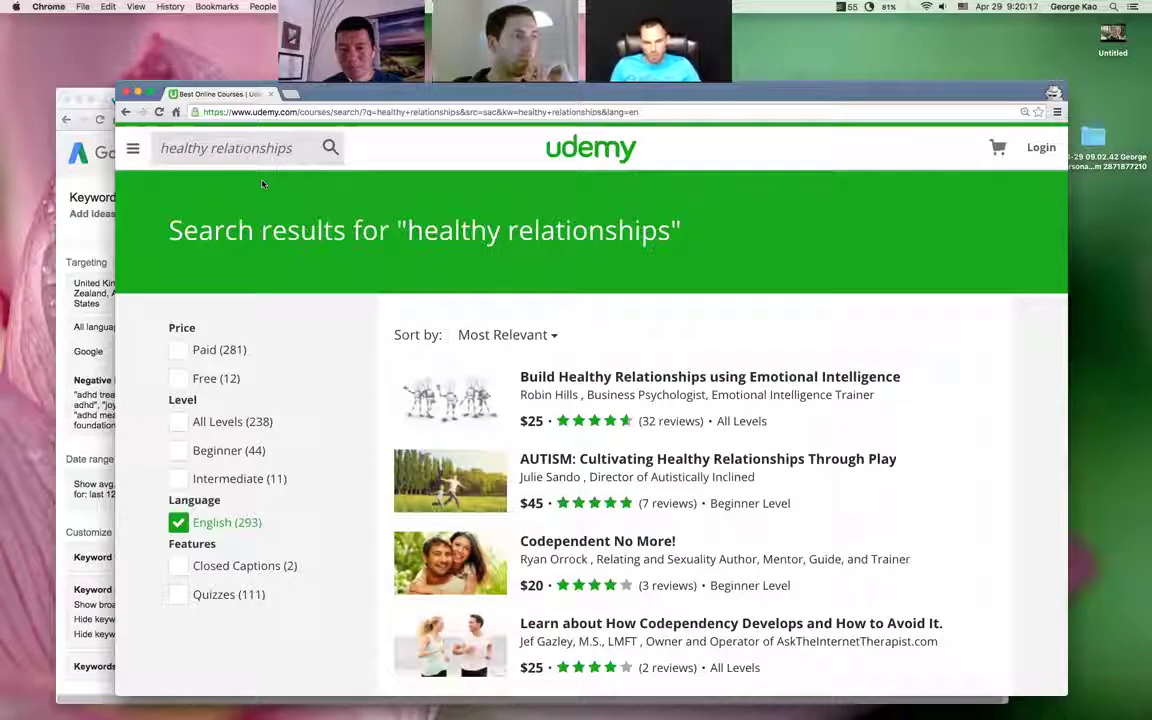
Step: Open the course Build Healthy Relationships using Emotional Intelligence and review its ratings, enrollment, price and course details
left_click(713, 381)
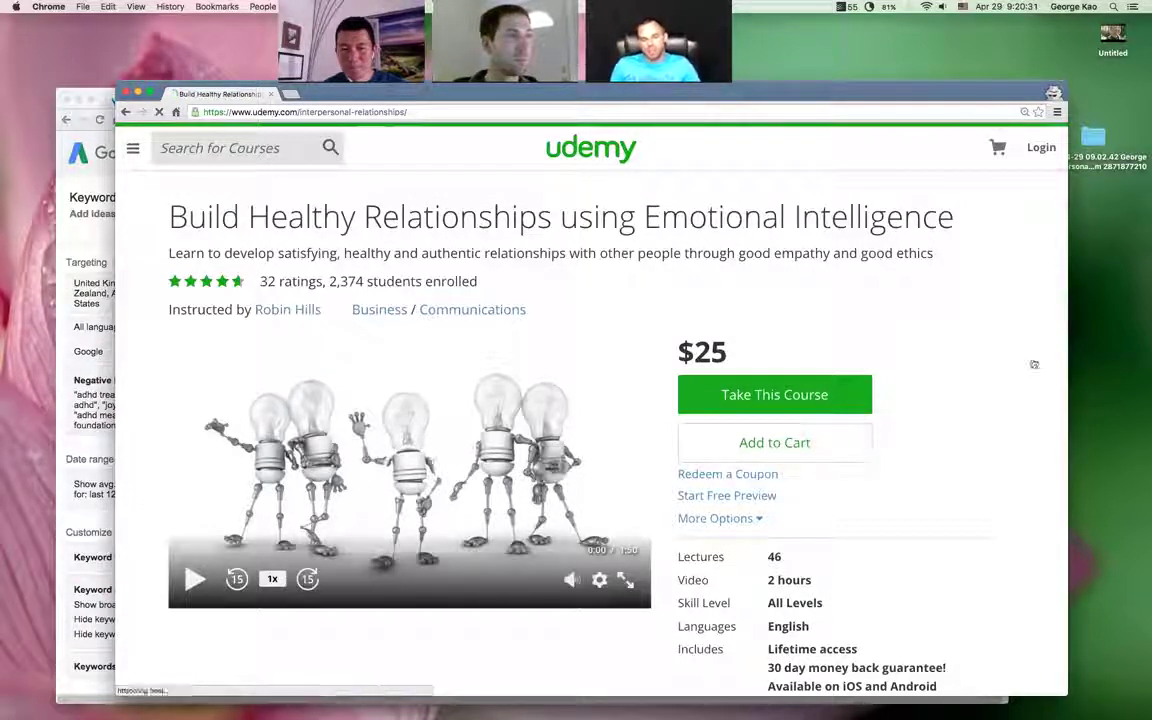
scroll(990, 352, "down", 1)
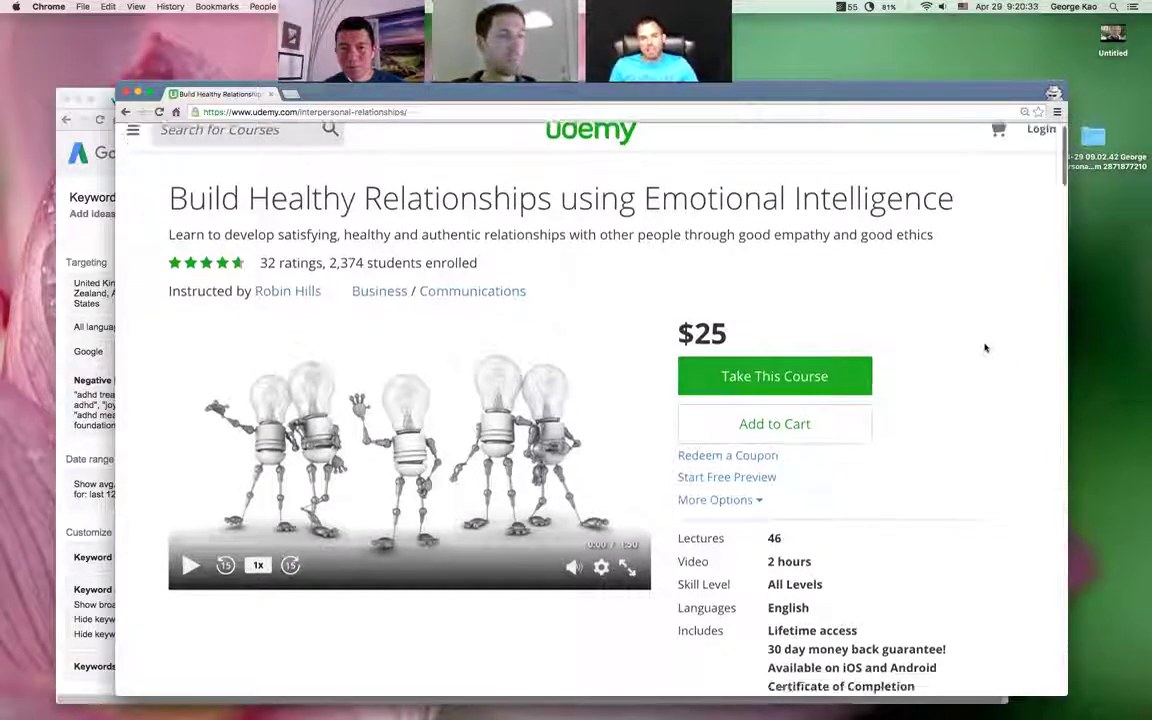
scroll(985, 348, "down", 1)
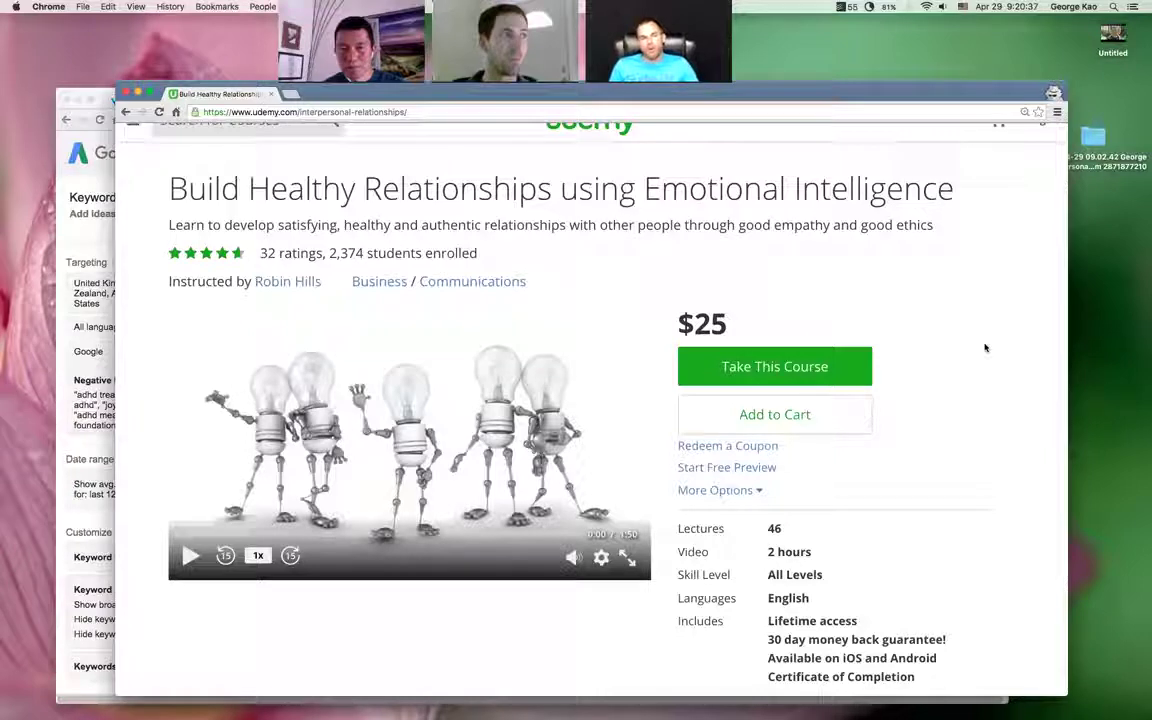
scroll(985, 348, "down", 1)
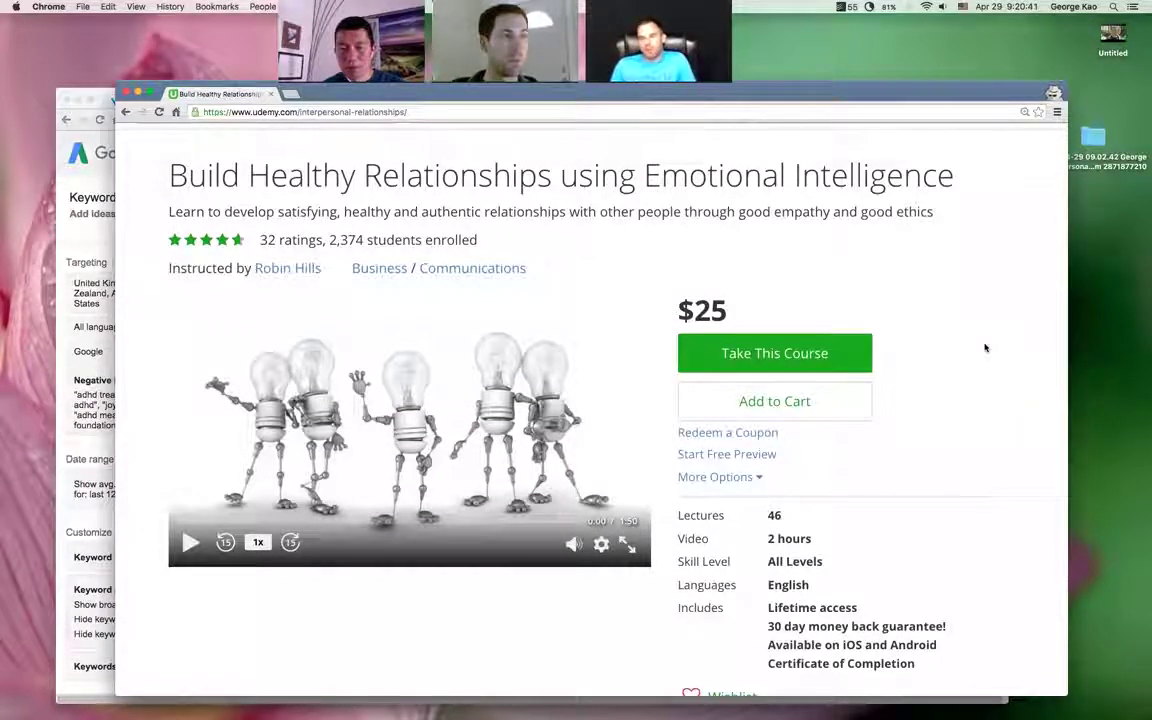
scroll(985, 348, "up", 1)
scroll(985, 348, "down", 1)
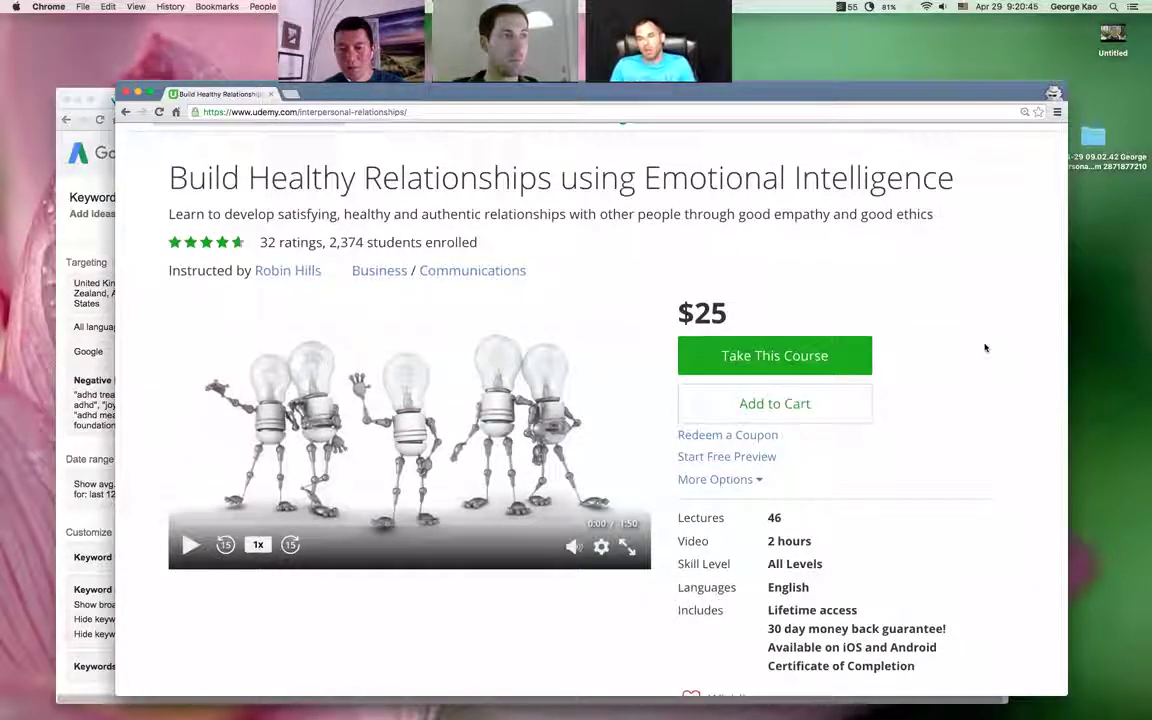
scroll(985, 348, "up", 3)
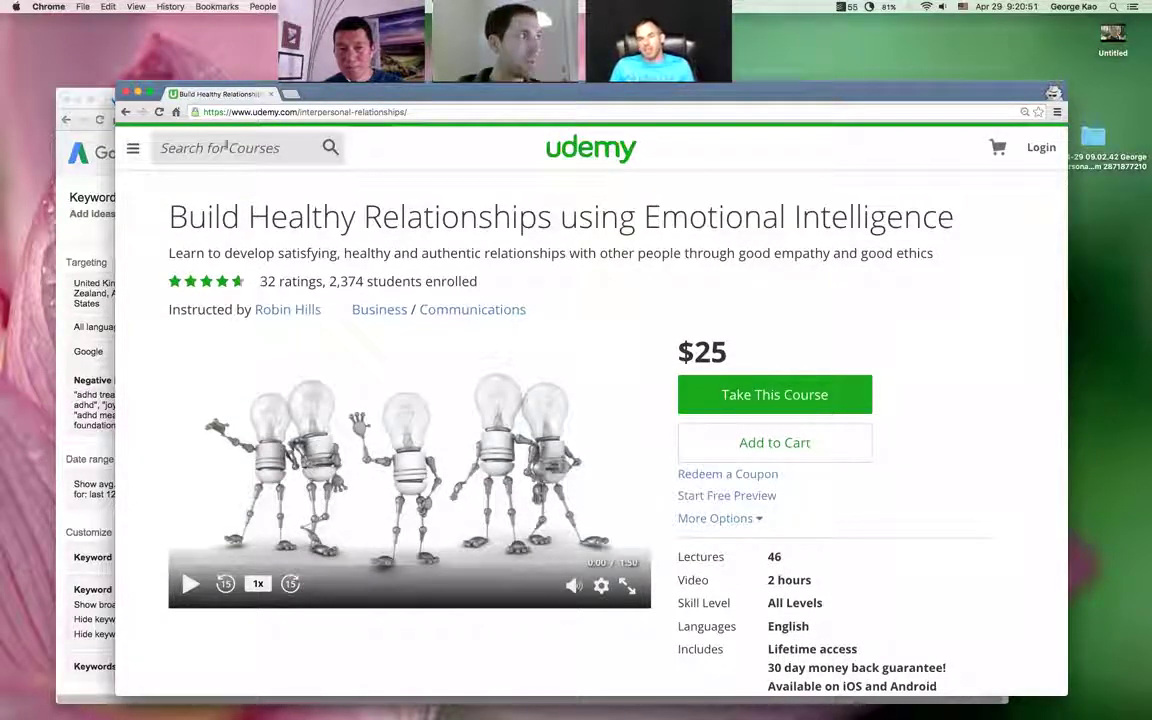
double_click(178, 214)
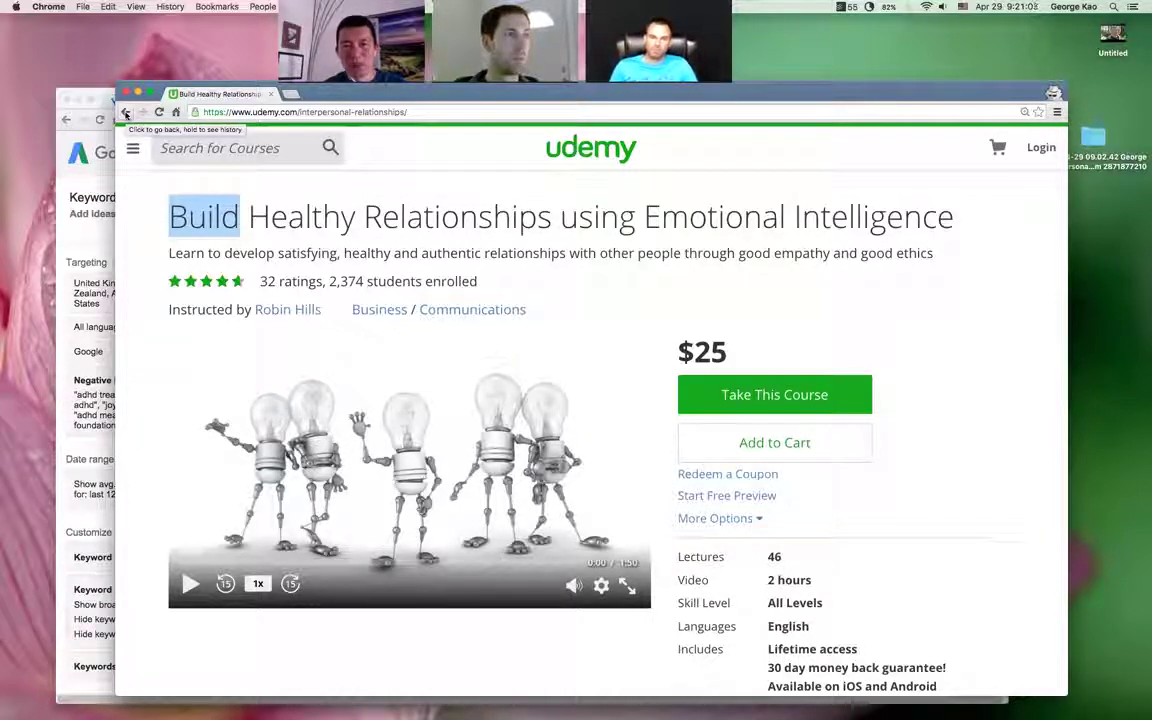
Step: Return to the Udemy search results for healthy relationships and compare the listed courses' topics, prices and review counts
left_click(125, 113)
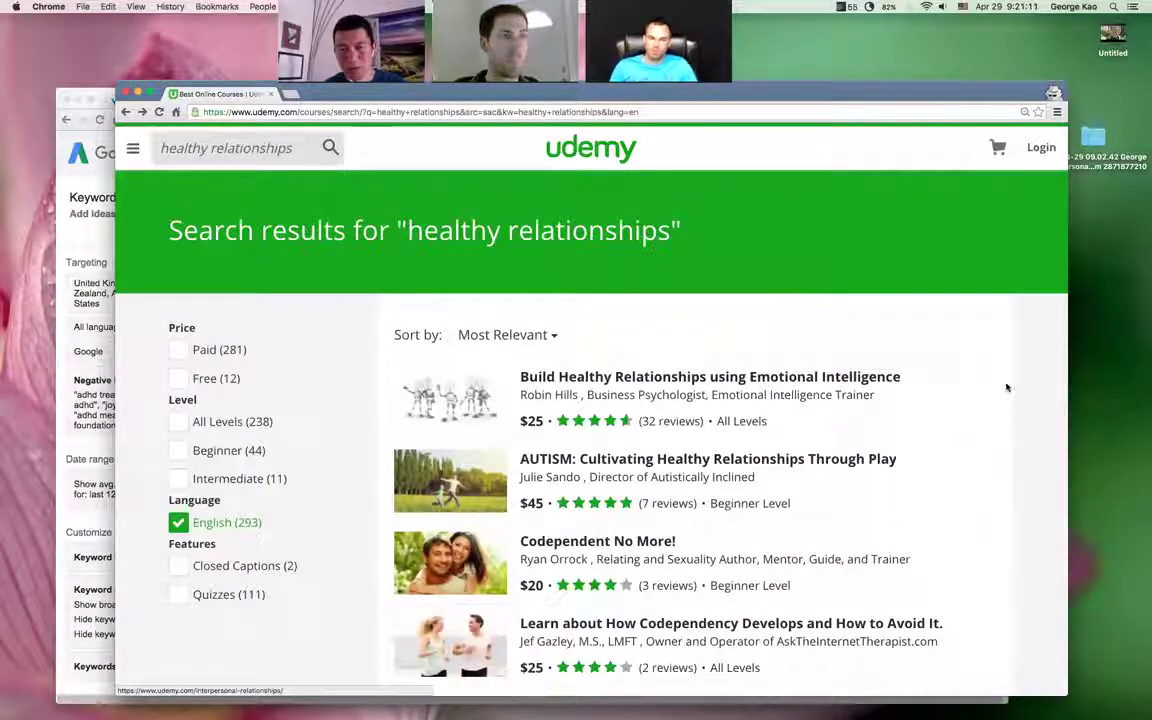
scroll(1007, 387, "down", 2)
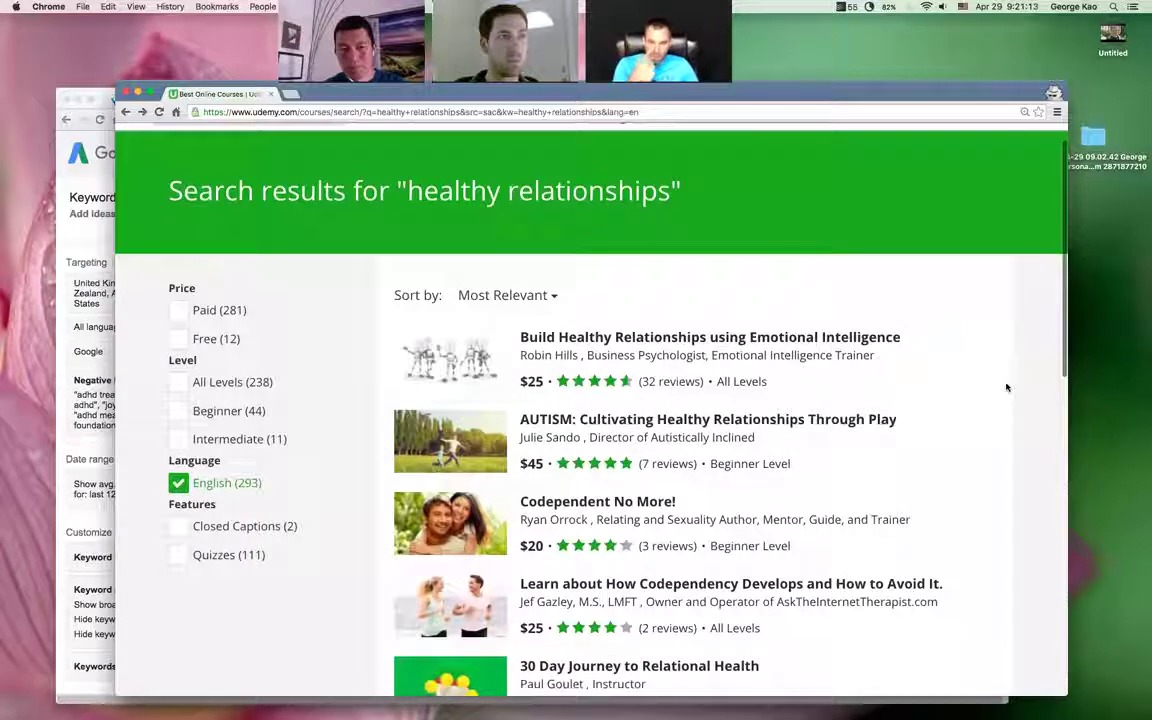
scroll(1007, 387, "down", 3)
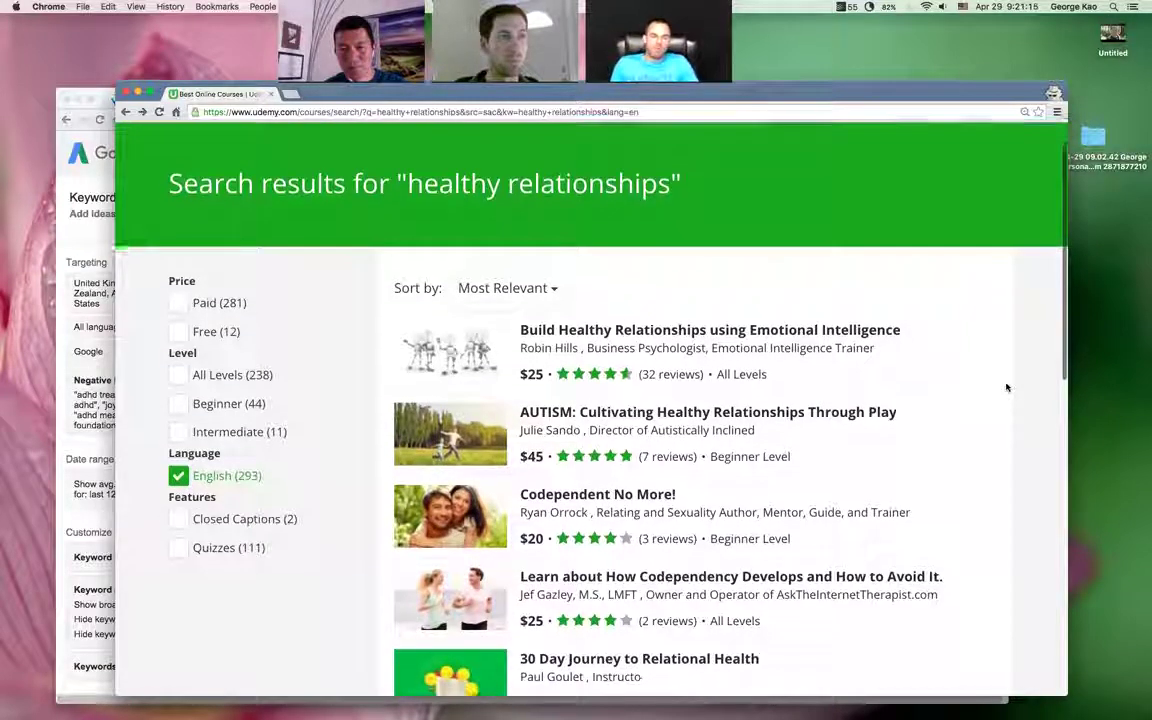
scroll(1007, 387, "down", 1)
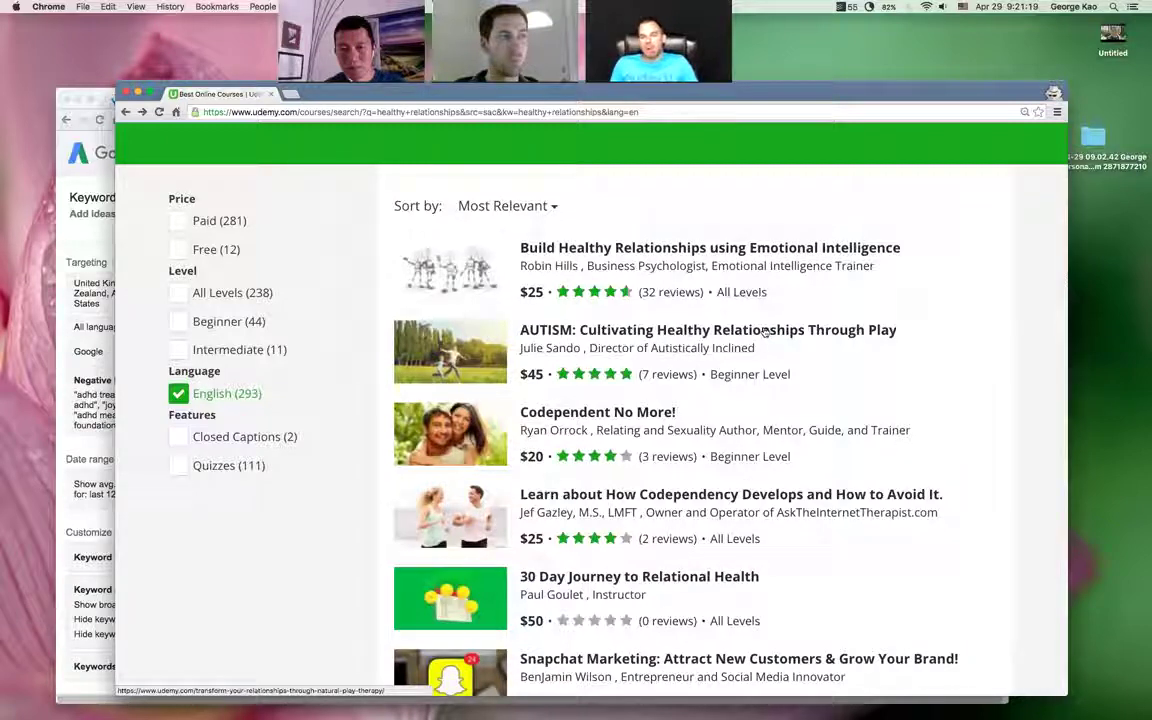
scroll(998, 332, "down", 2)
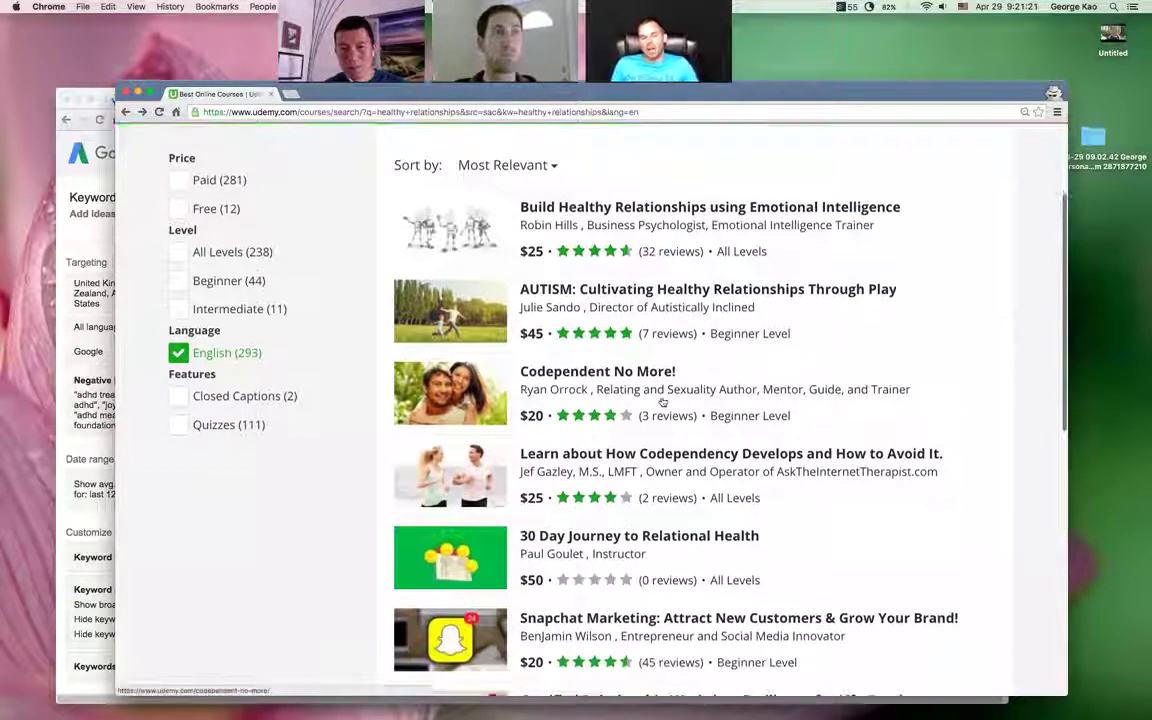